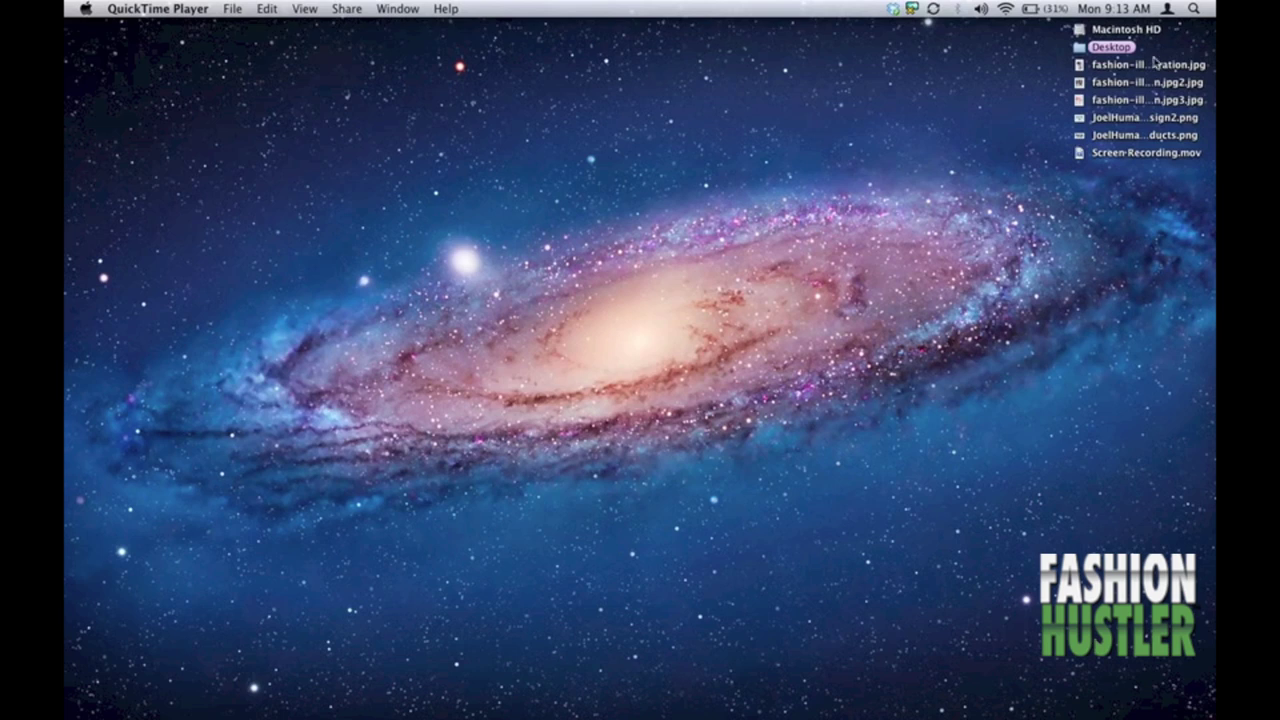
Select the fashion-illustration.jpg3.jpg image among the Desktop files.
{"action": "left_click", "coordinate": [1143, 101]}
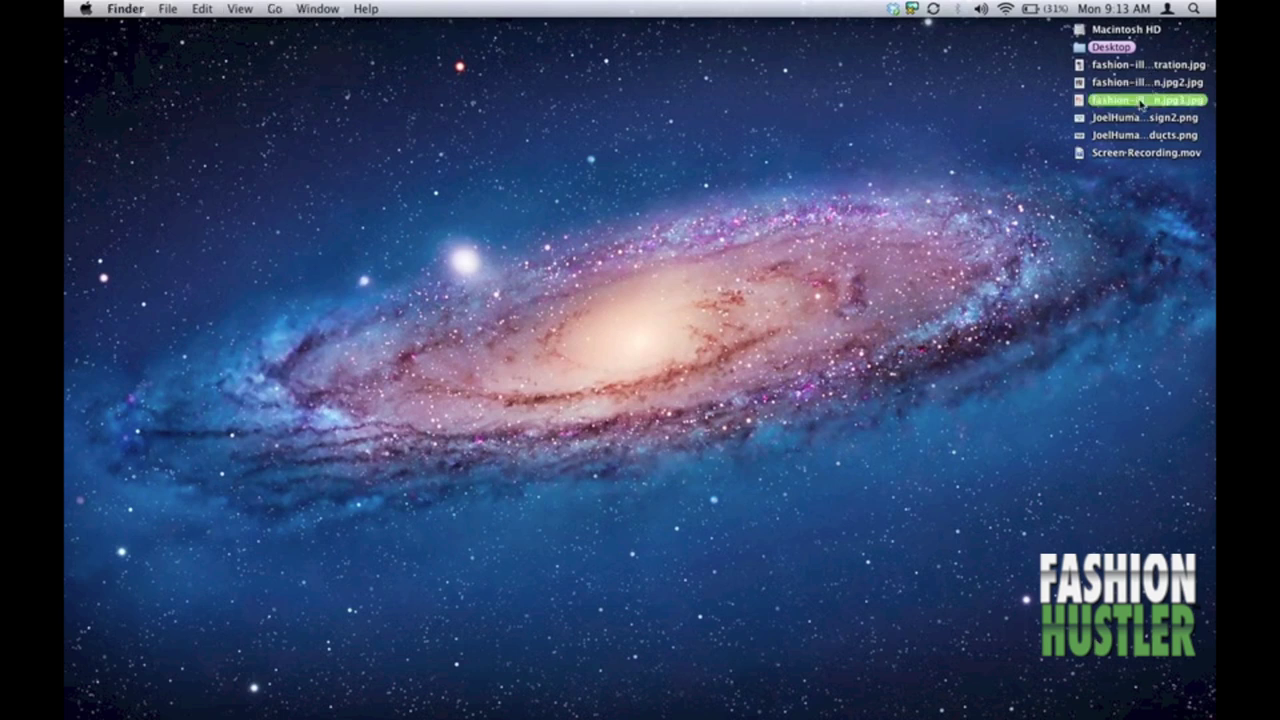
{"action": "key", "text": "space"}
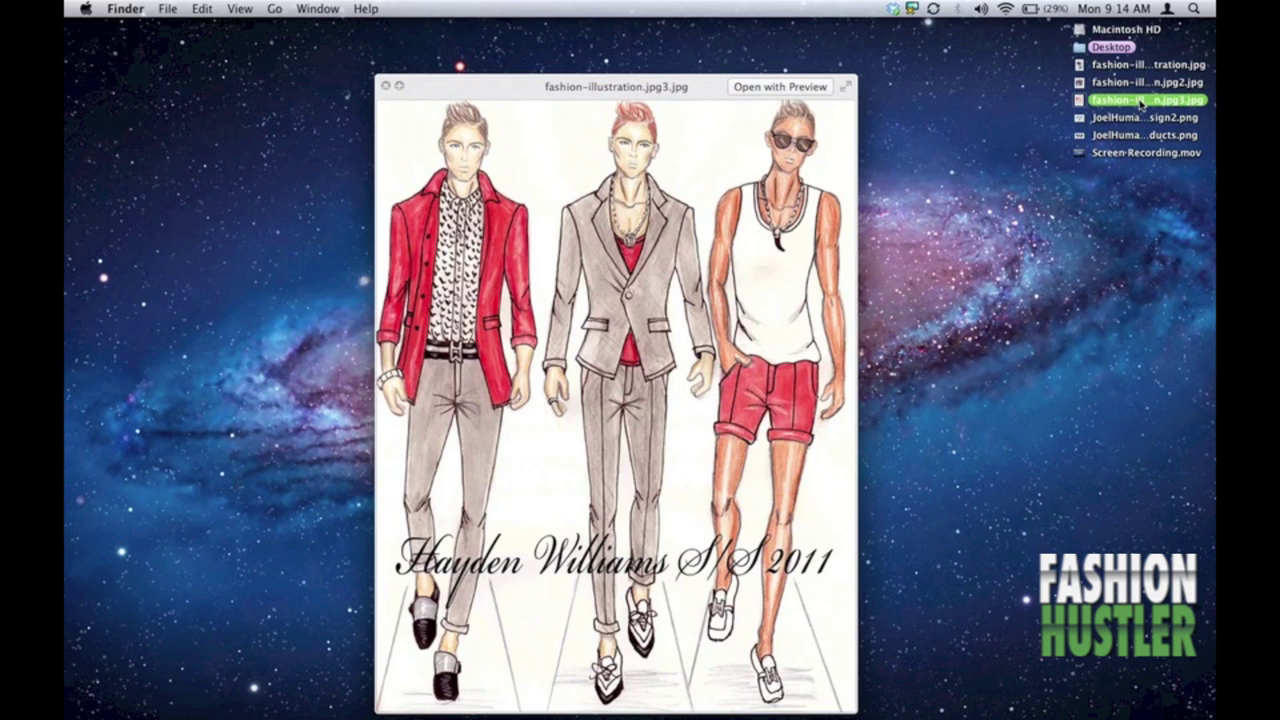
Step through the previews to JoelHuman_Products.png, then close Quick Look.
{"action": "key", "text": "Down"}
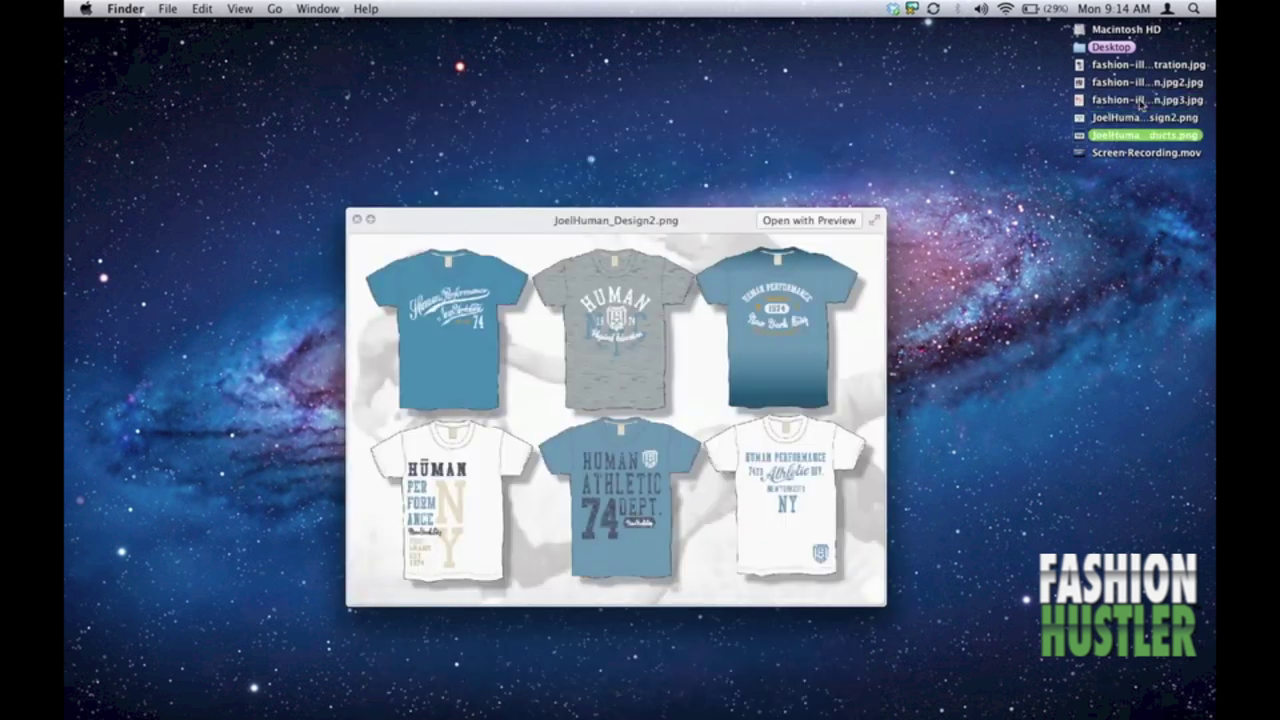
{"action": "key", "text": "Down"}
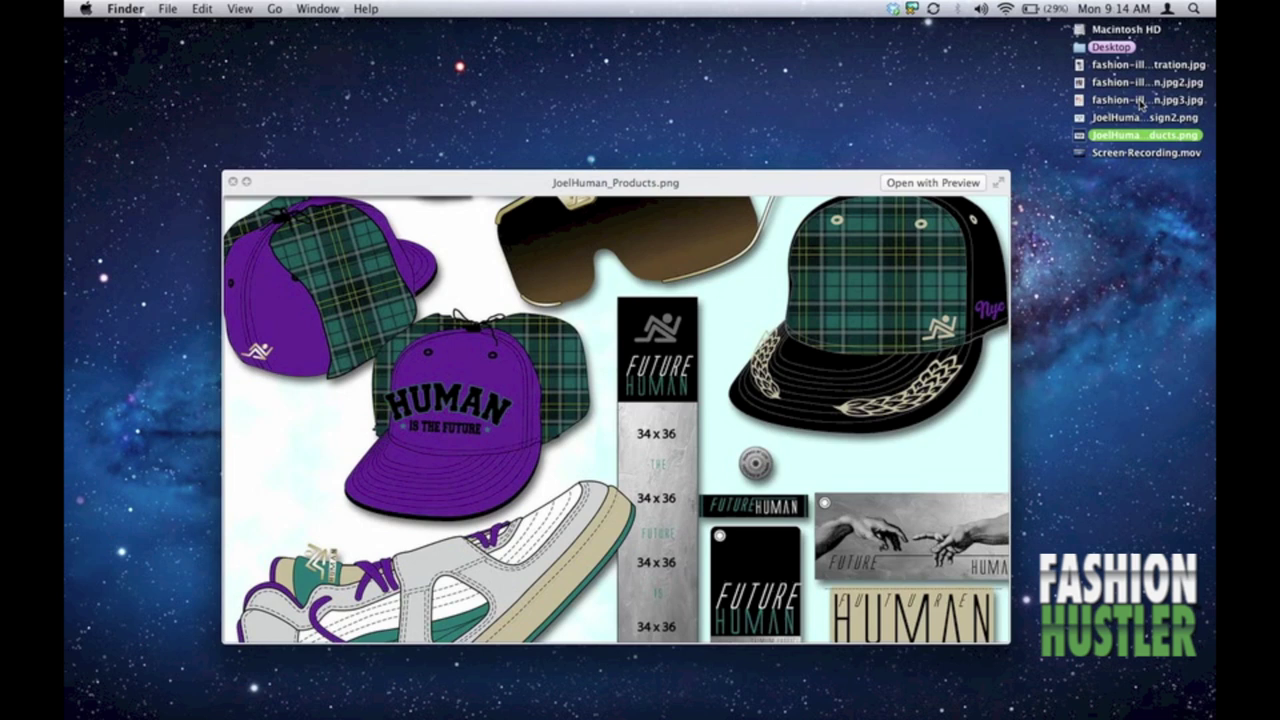
{"action": "key", "text": "space"}
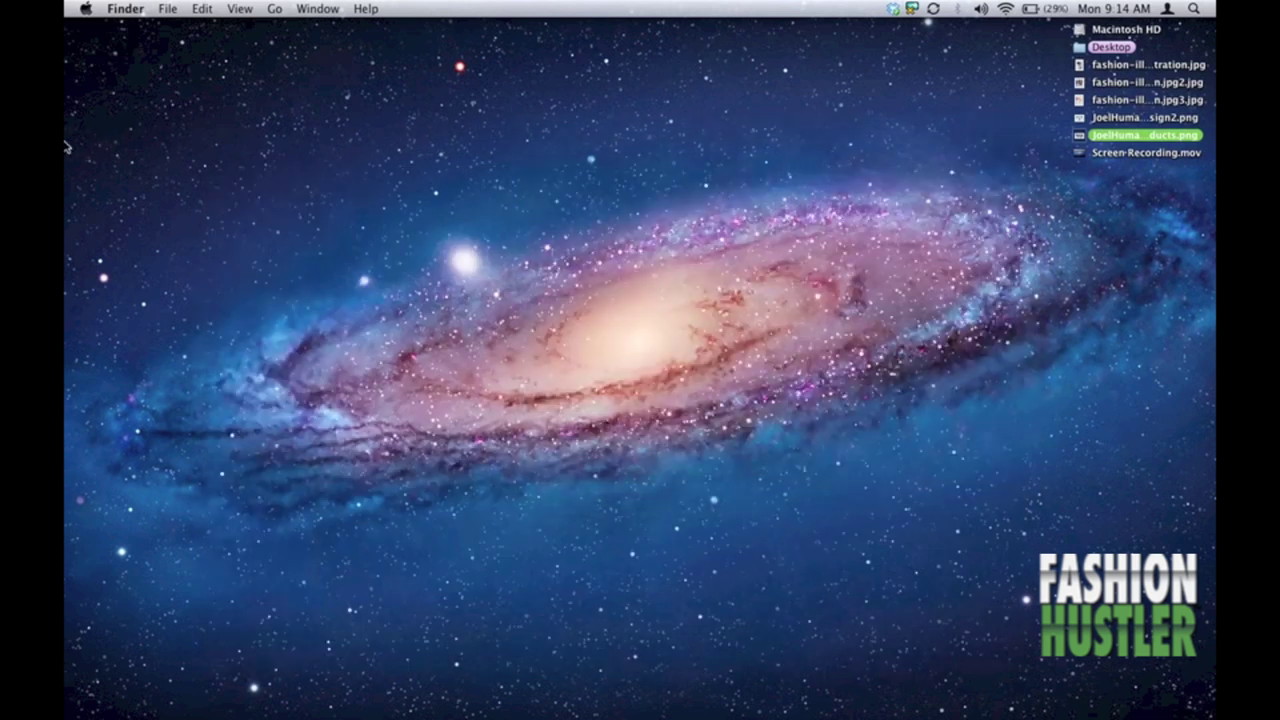
{"action": "mouse_move", "coordinate": [64, 147]}
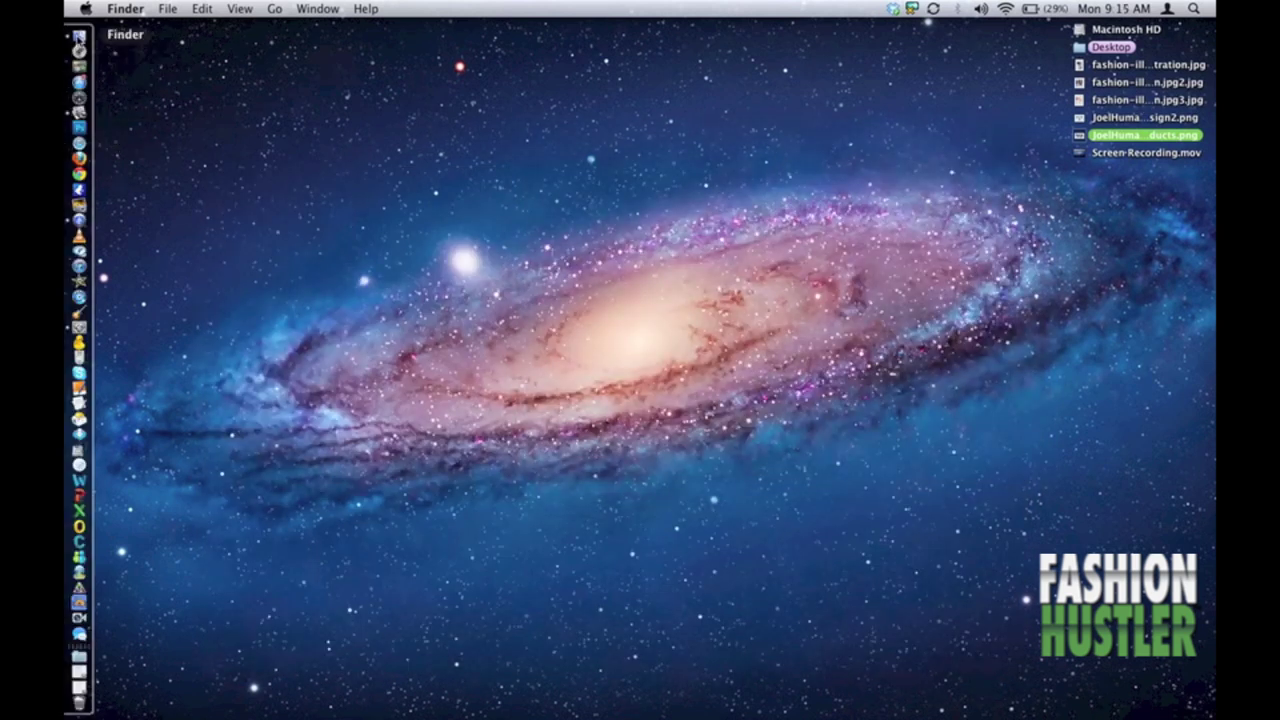
Add Adobe Illustrator CS5 from Applications to the Dock and close the Finder window.
{"action": "left_click", "coordinate": [79, 36]}
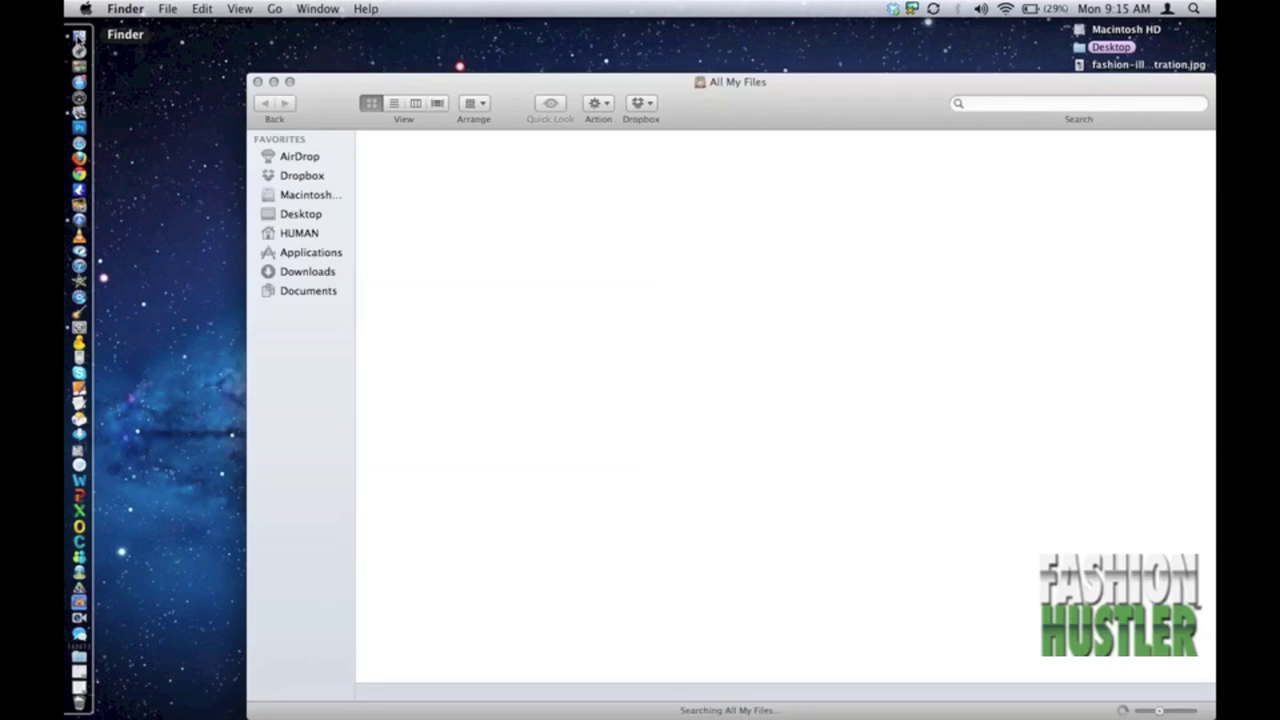
{"action": "left_click", "coordinate": [326, 256]}
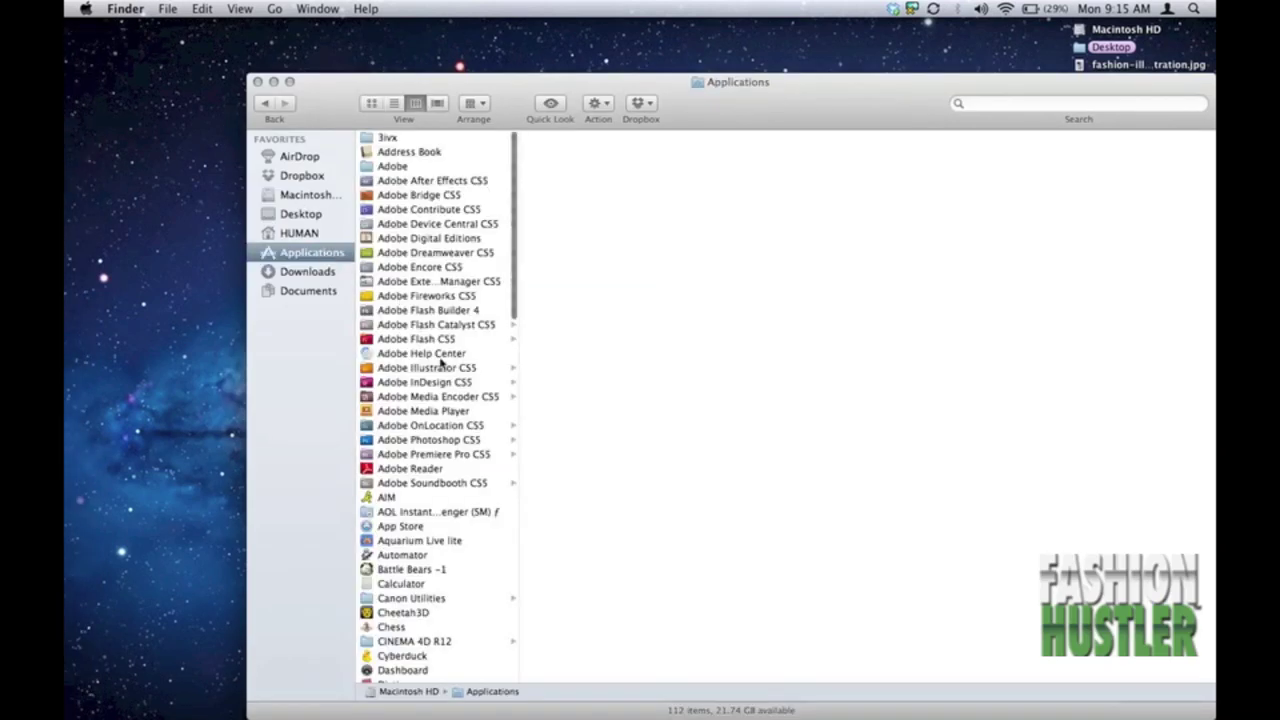
{"action": "left_click", "coordinate": [440, 368]}
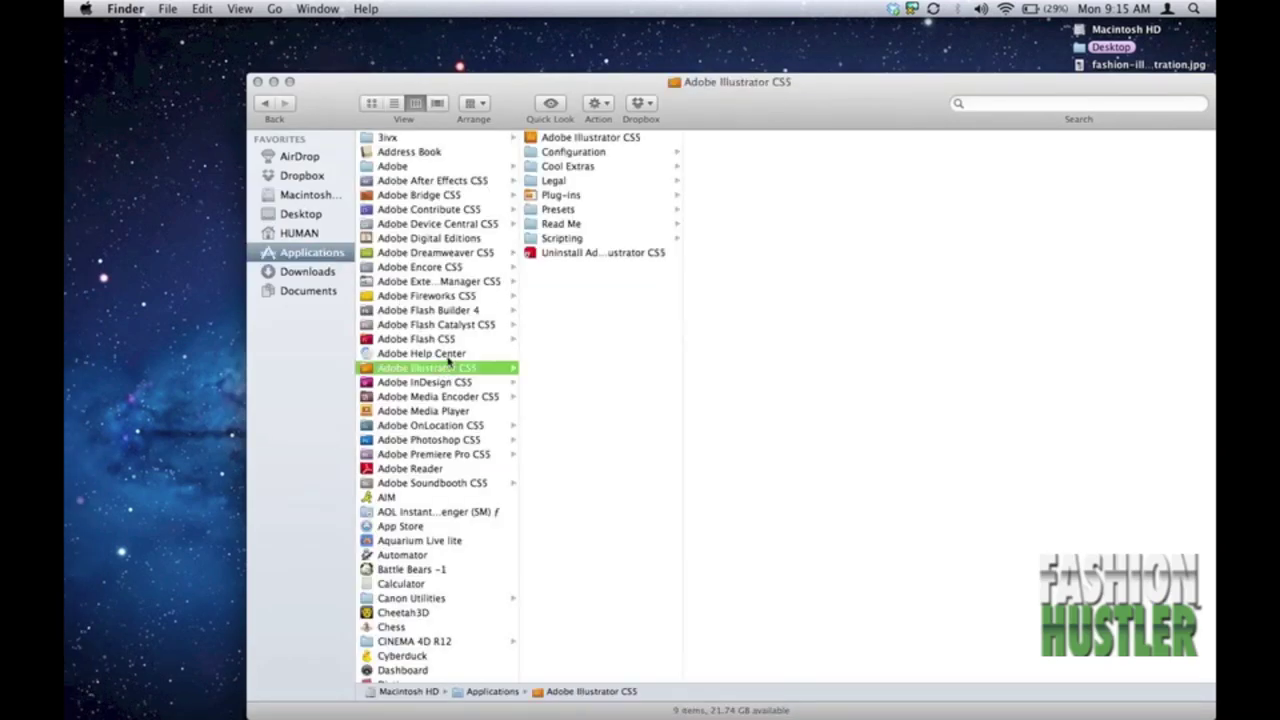
{"action": "left_click", "coordinate": [534, 142]}
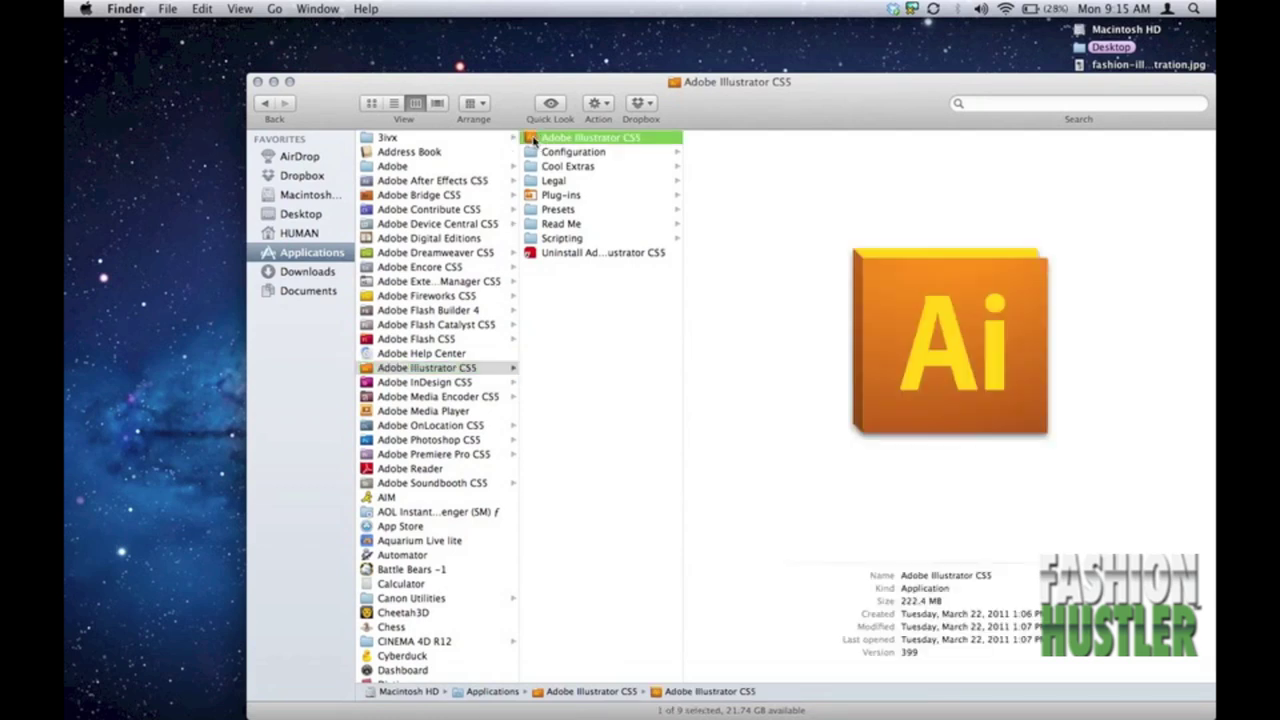
{"action": "double_click", "coordinate": [533, 140]}
{"action": "left_click_drag", "start_coordinate": [533, 140], "coordinate": [78, 150]}
{"action": "left_click", "coordinate": [257, 81]}
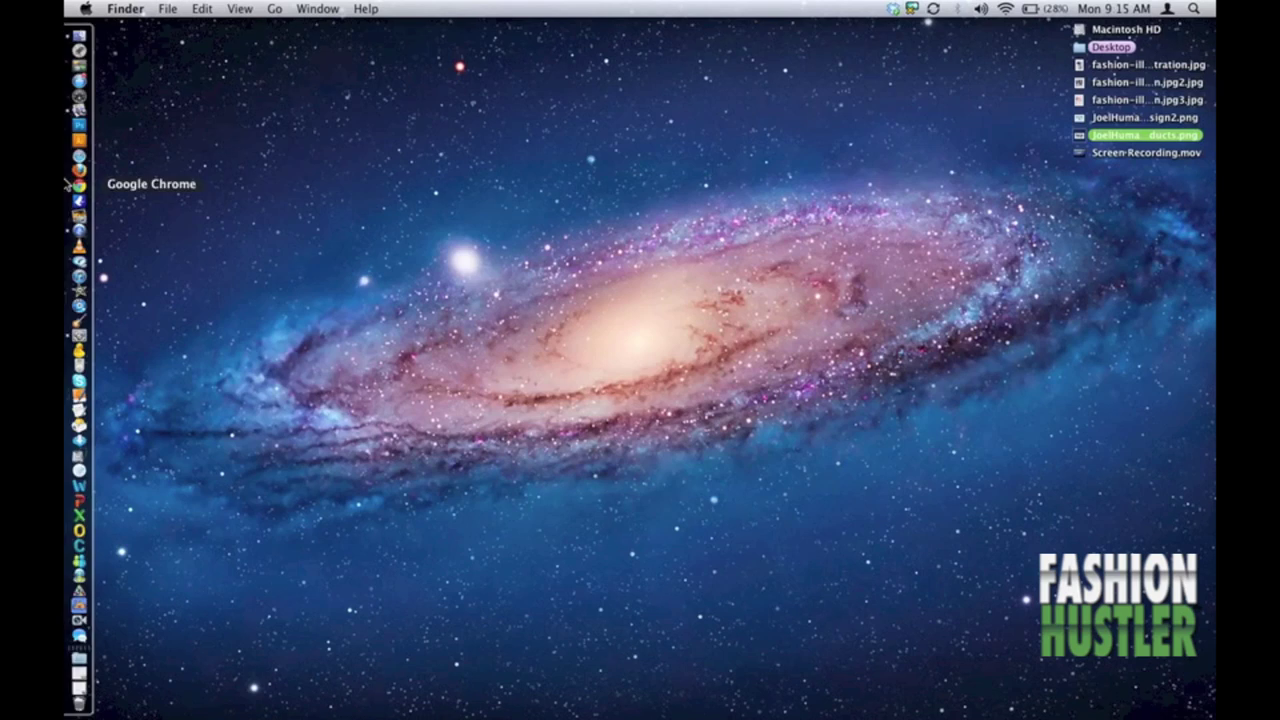
Launch Adobe Illustrator CS5 from its Dock icon.
{"action": "left_click", "coordinate": [80, 145]}
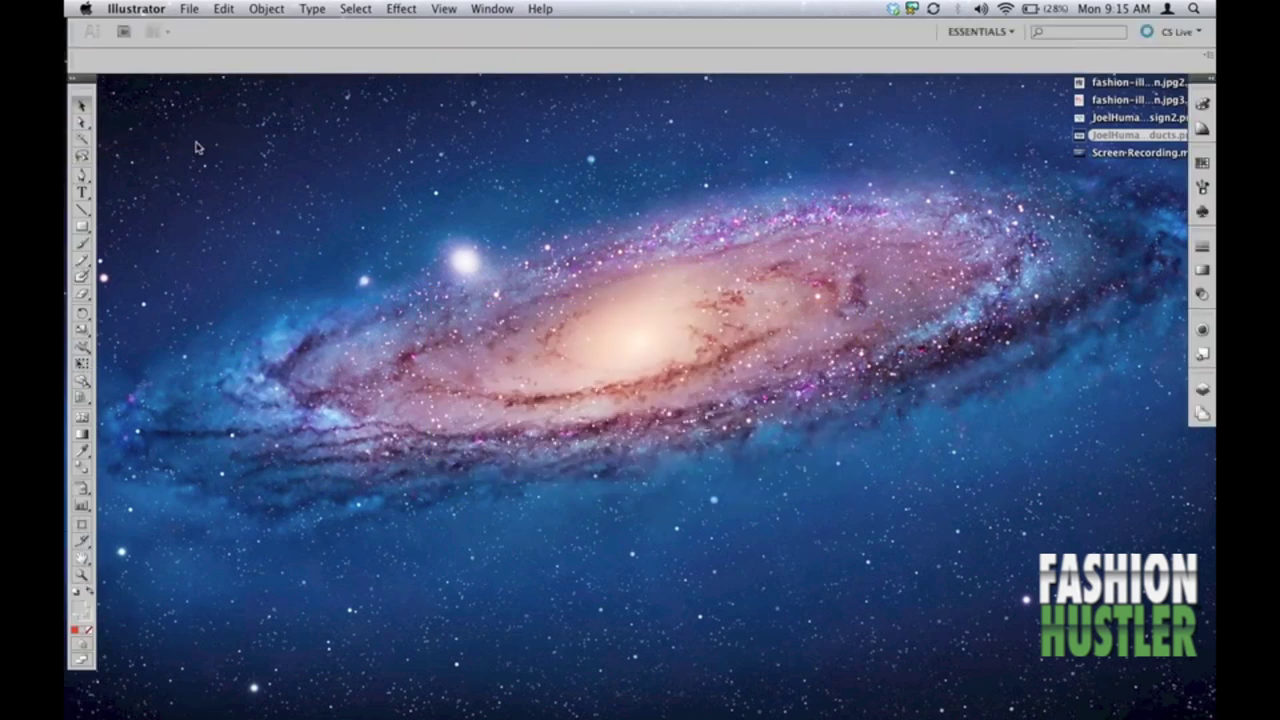
Create a Basic CMYK document 'Testing 1. 2.' in inches, portrait 8.5 by 11 in.
{"action": "left_click", "coordinate": [189, 9]}
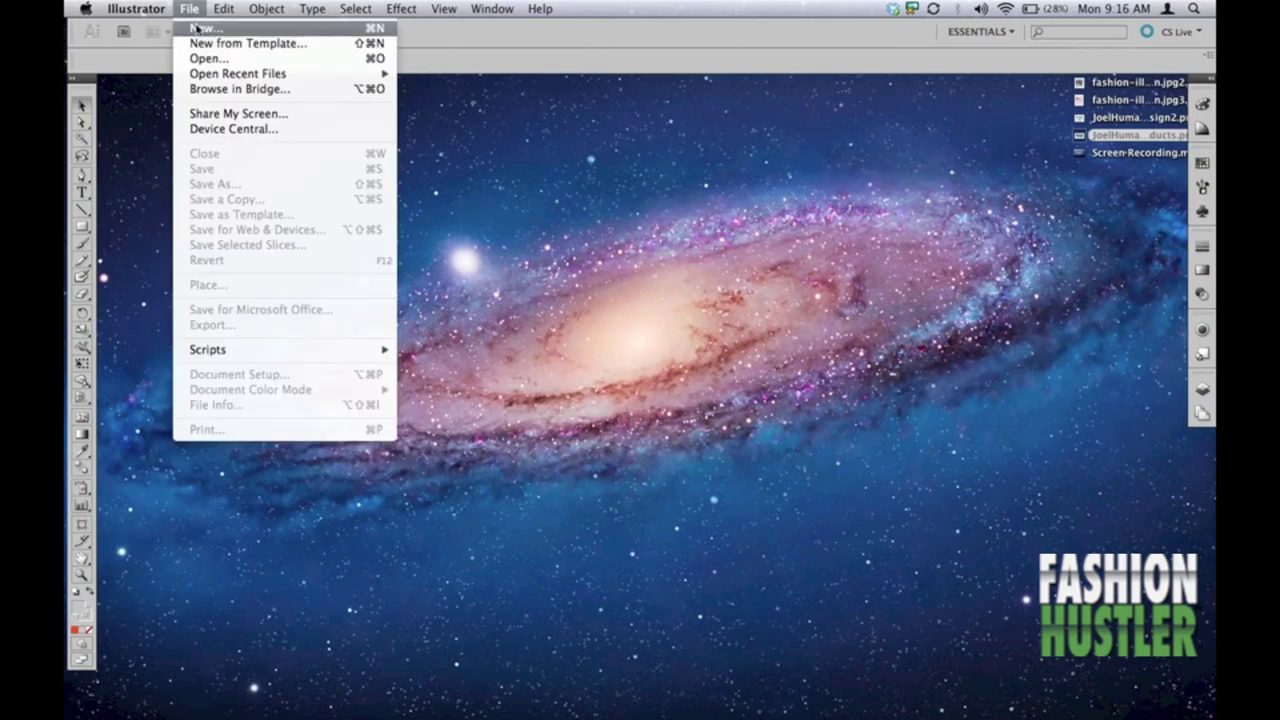
{"action": "left_click", "coordinate": [198, 29]}
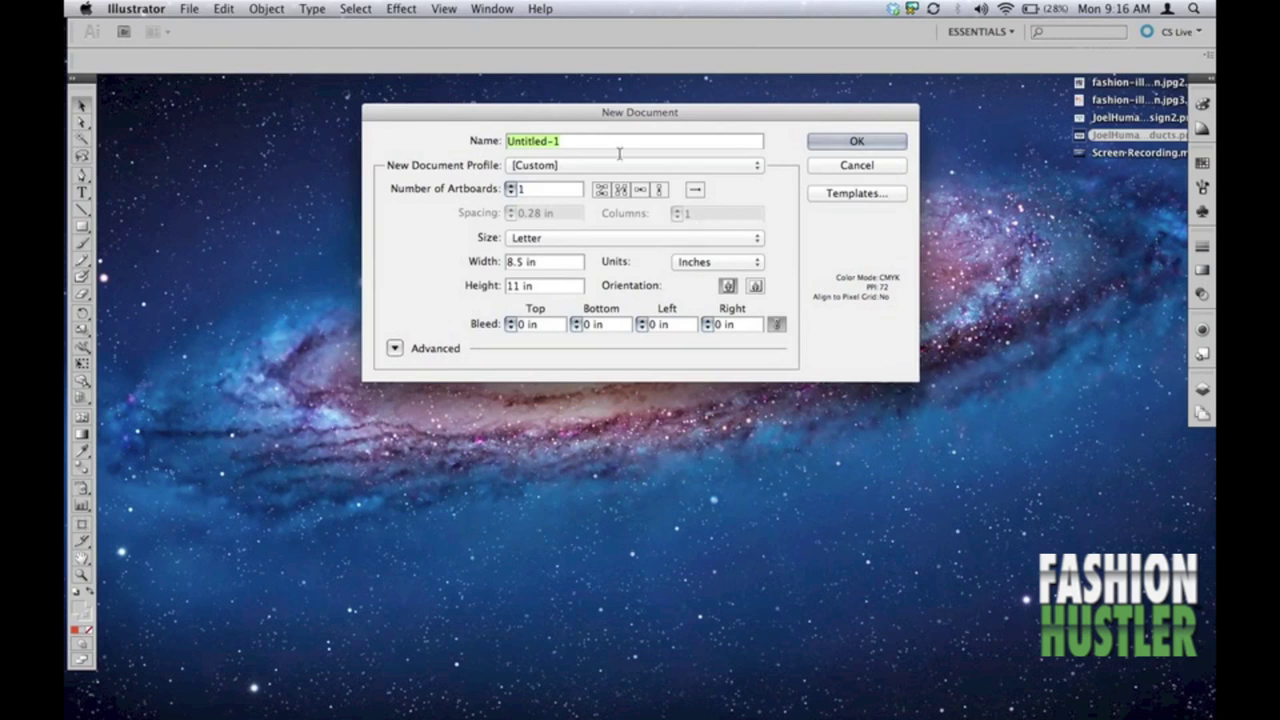
{"action": "type", "text": "Testing 1. 2."}
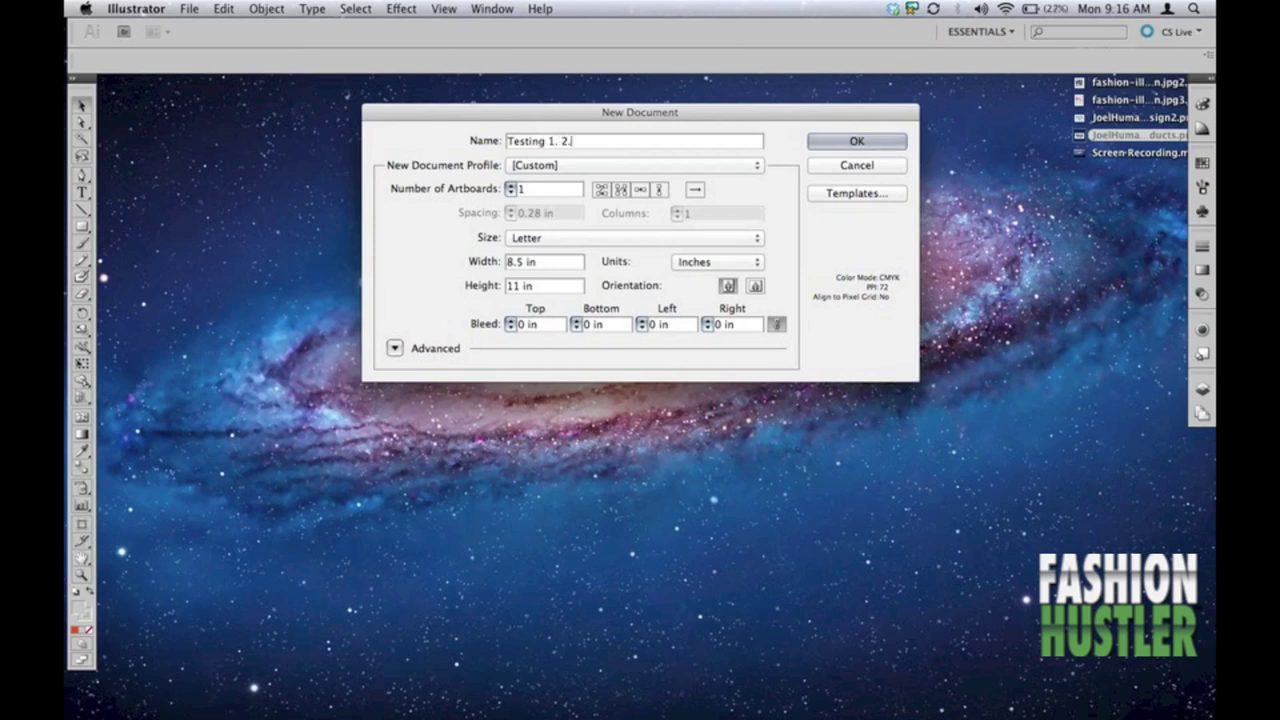
{"action": "left_click", "coordinate": [628, 168]}
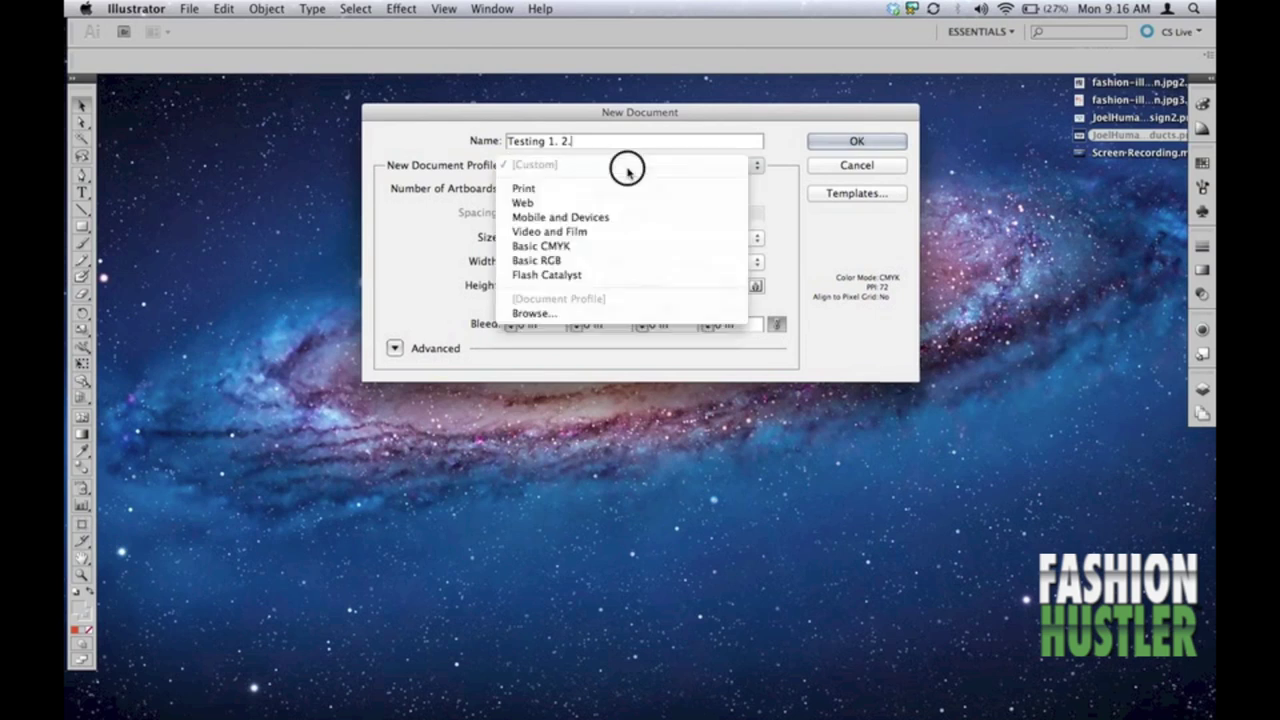
{"action": "left_click", "coordinate": [621, 247]}
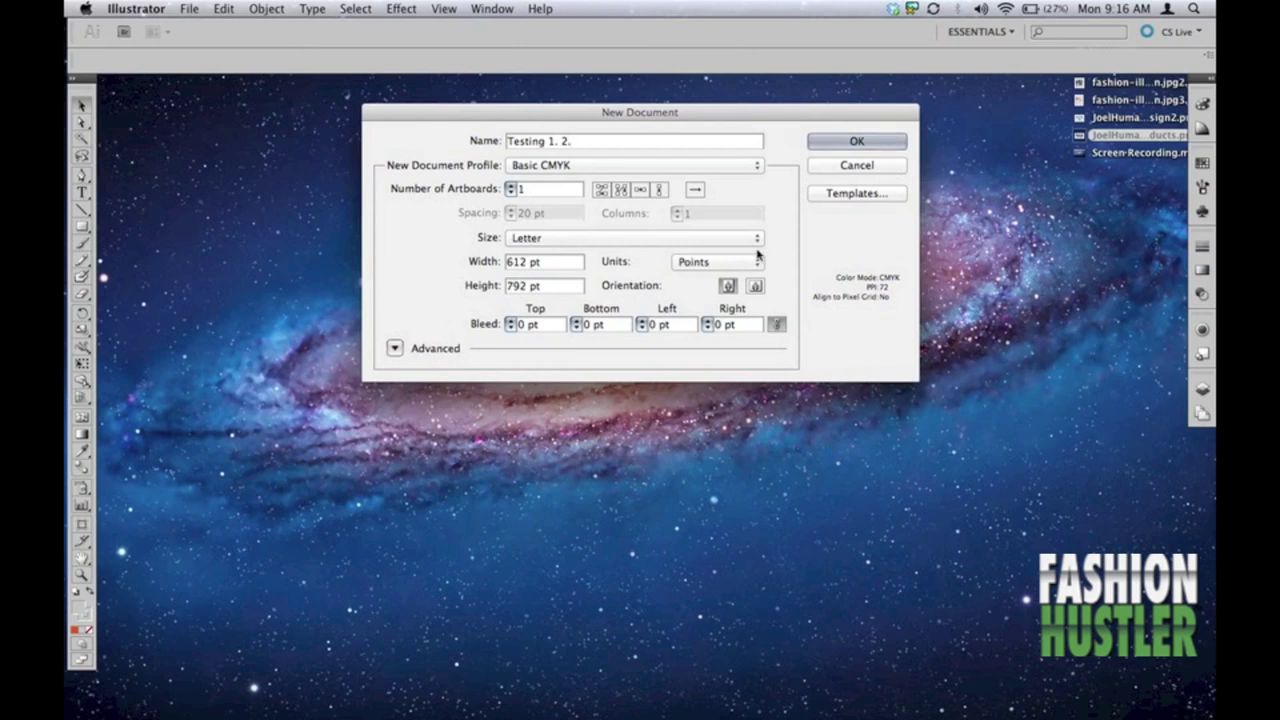
{"action": "left_click", "coordinate": [749, 261]}
{"action": "left_click", "coordinate": [745, 290]}
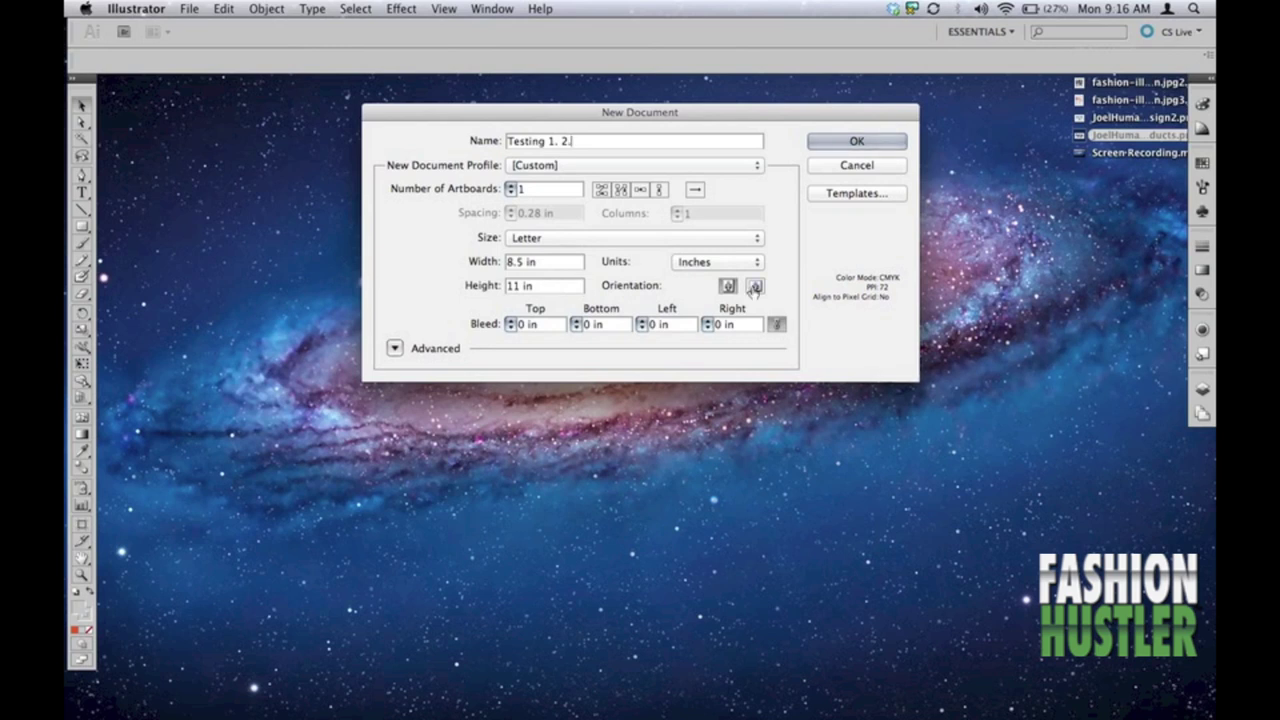
{"action": "left_click", "coordinate": [754, 288]}
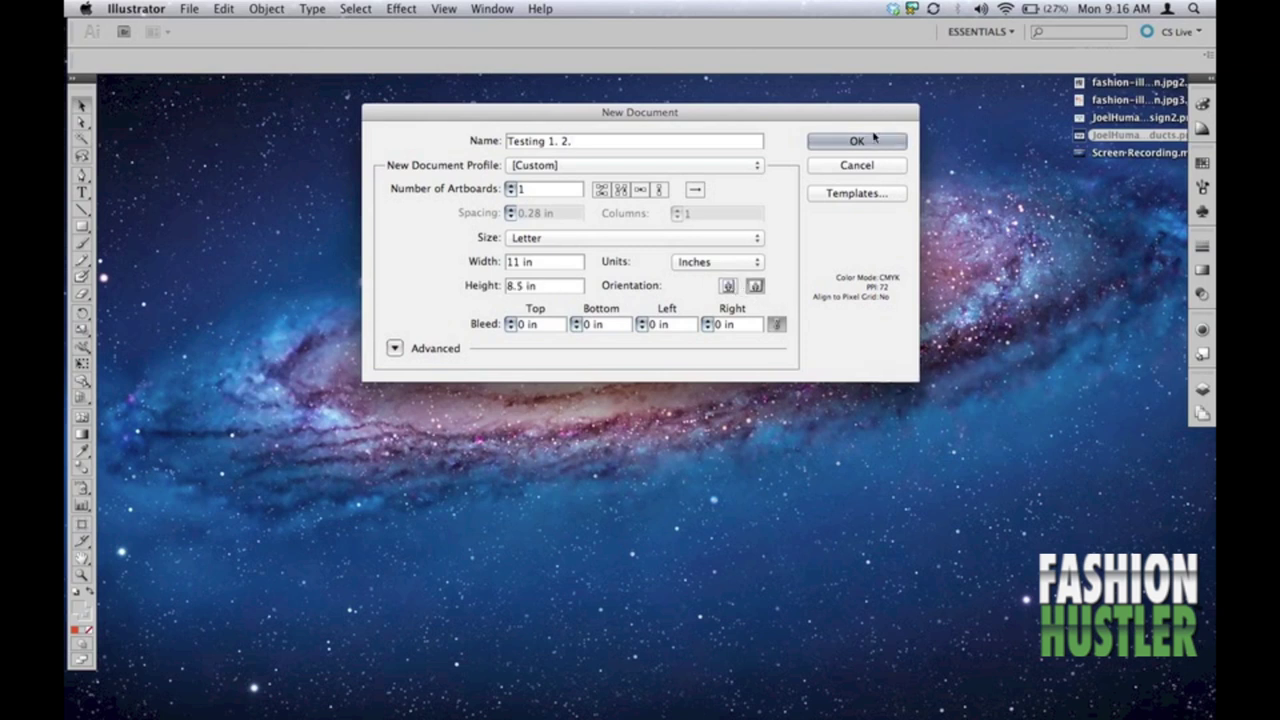
{"action": "left_click", "coordinate": [727, 287]}
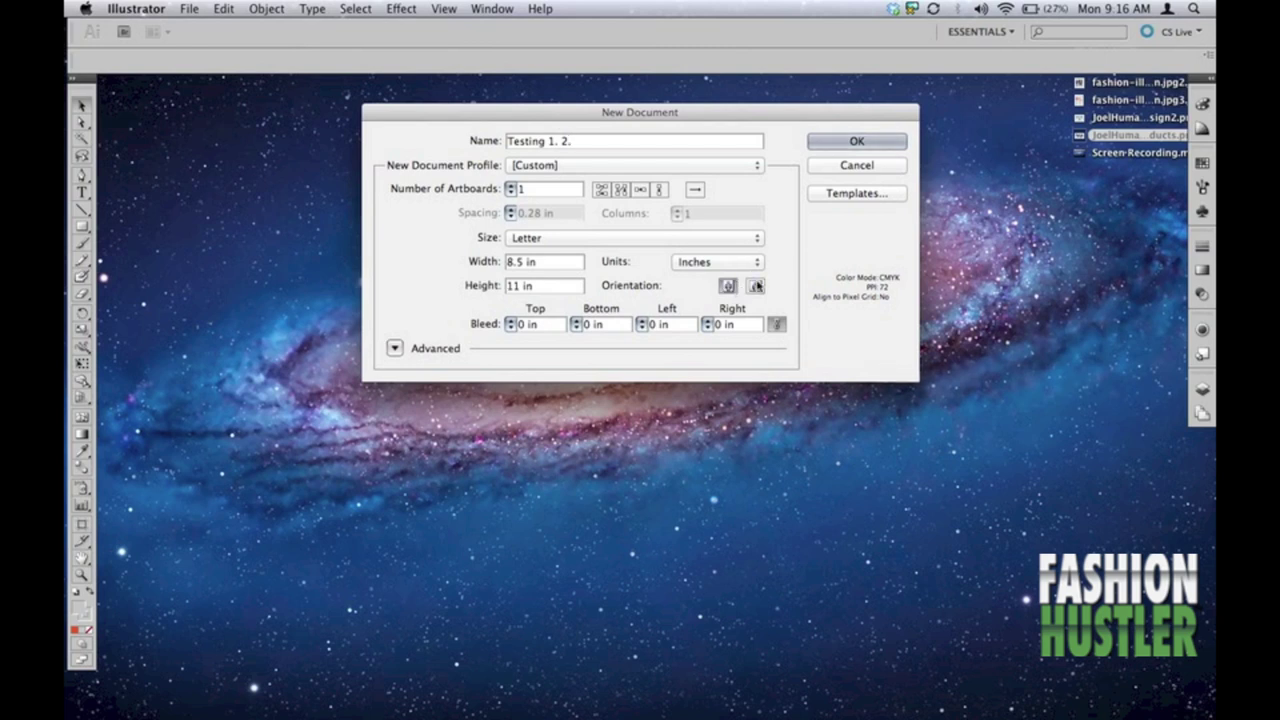
{"action": "left_click", "coordinate": [888, 141]}
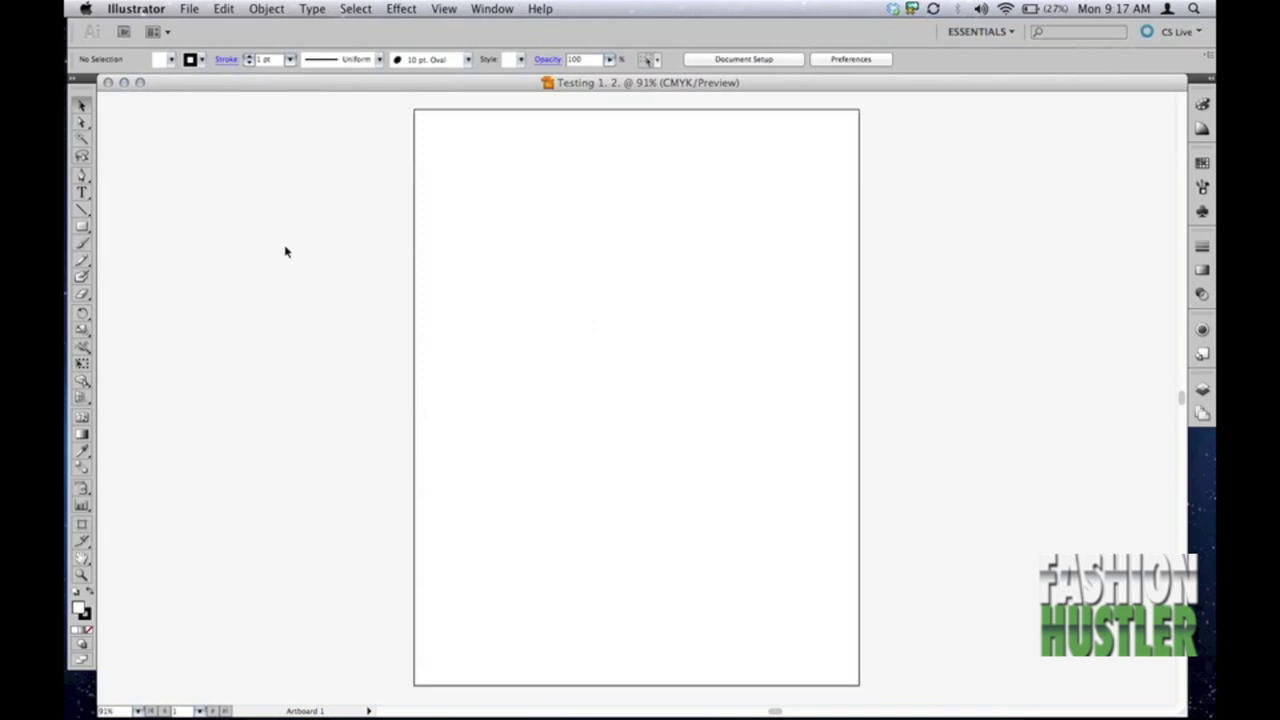
Draw a rectangle about 4.33 by 3.79 in and move it fully onto the artboard's upper middle.
{"action": "left_click", "coordinate": [83, 229]}
{"action": "left_click_drag", "start_coordinate": [323, 231], "coordinate": [550, 430]}
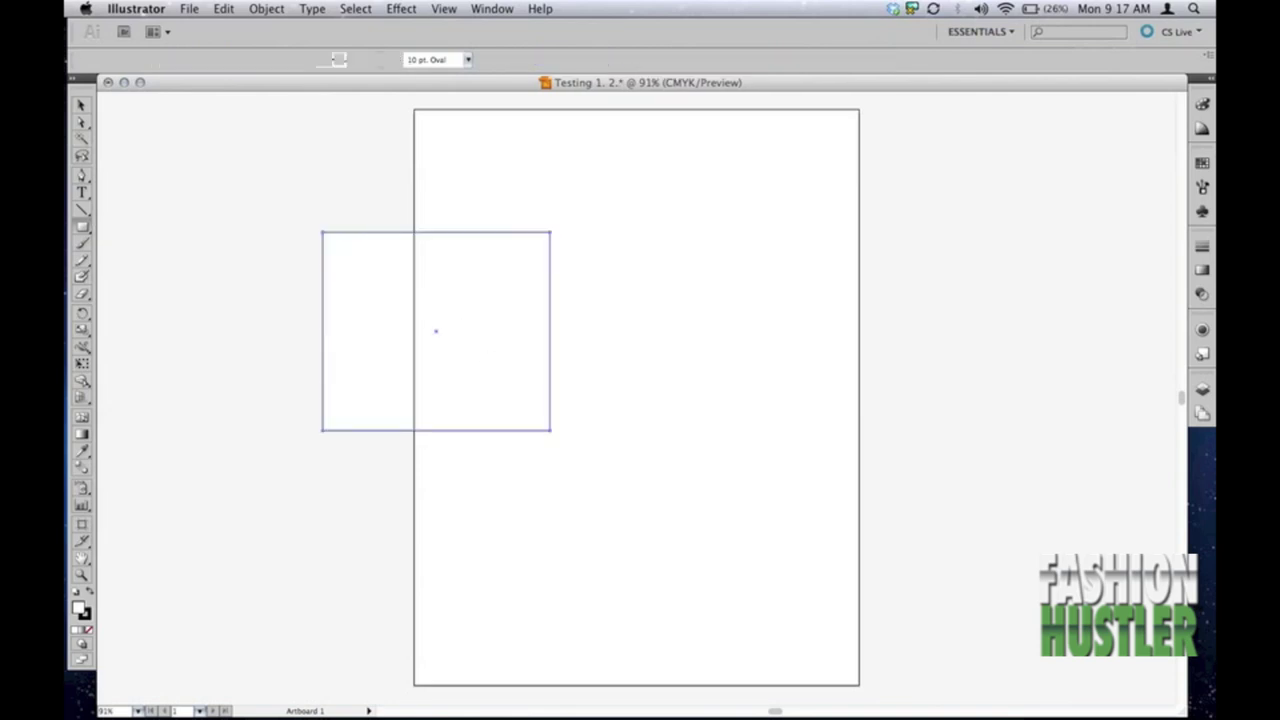
{"action": "left_click", "coordinate": [84, 110]}
{"action": "left_click", "coordinate": [457, 578]}
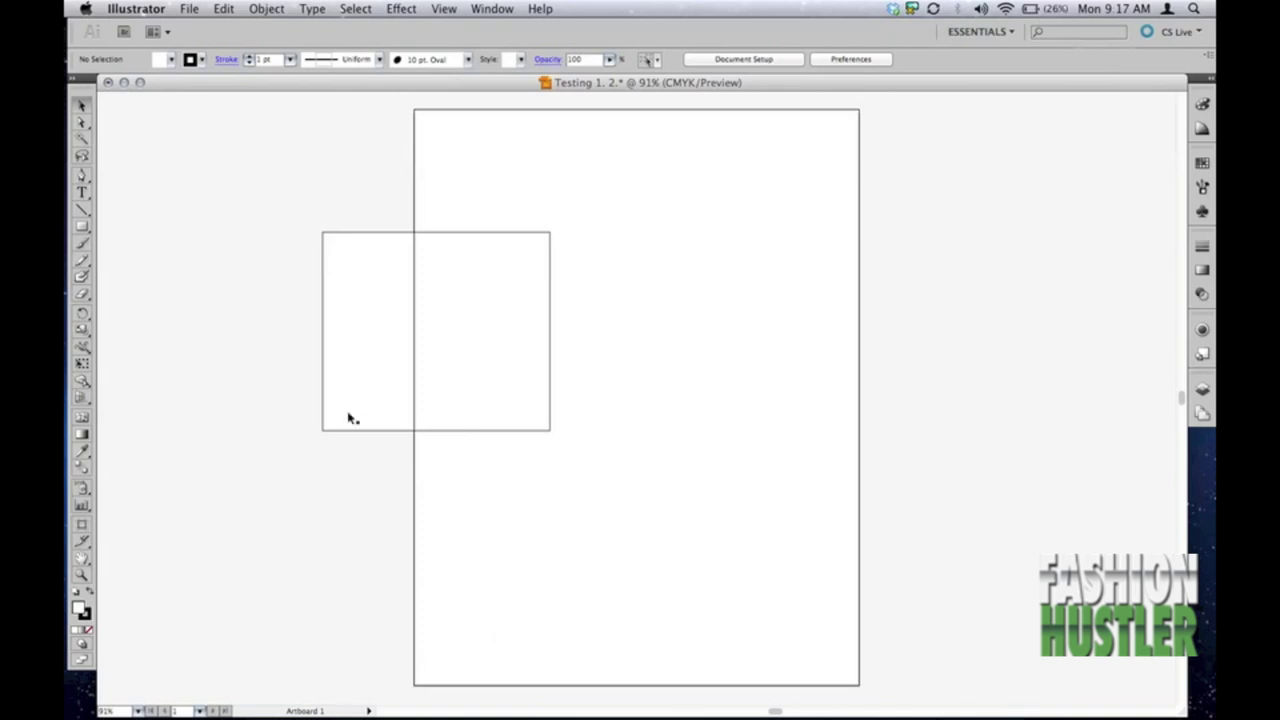
{"action": "left_click_drag", "start_coordinate": [343, 369], "coordinate": [549, 372]}
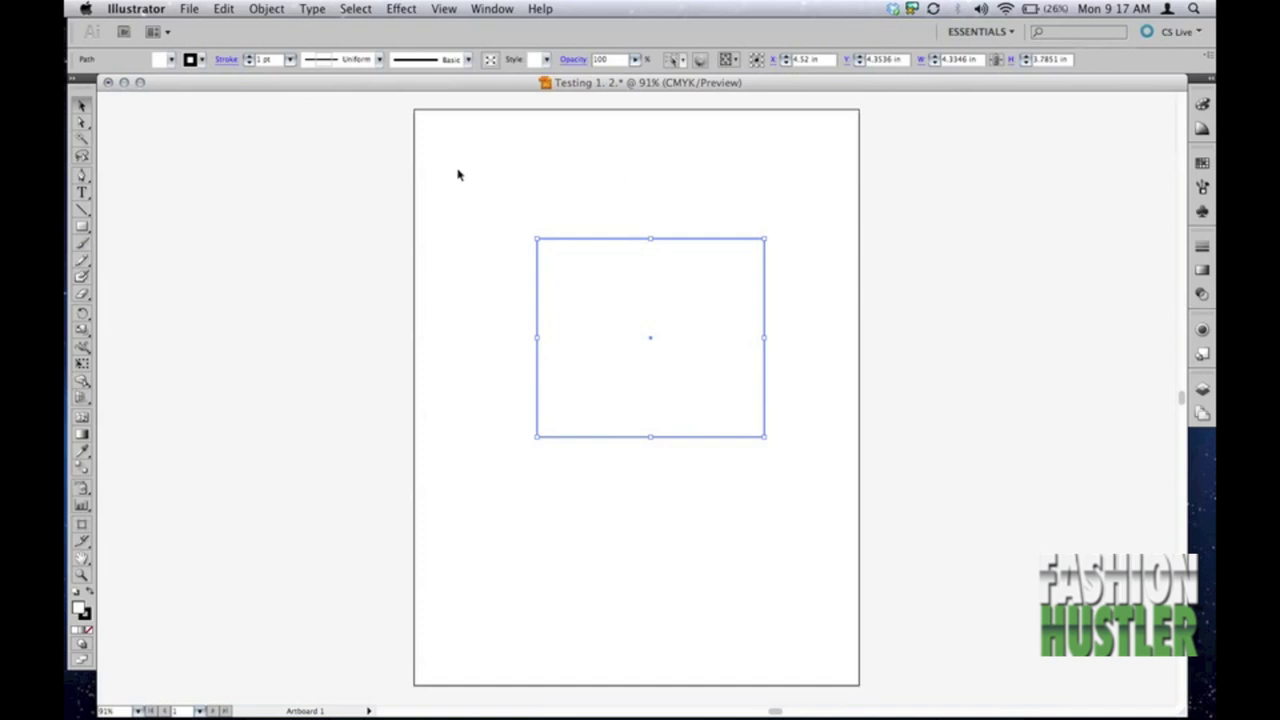
Deselect the rectangle and show the File menu's commands.
{"action": "left_click", "coordinate": [241, 157]}
{"action": "left_click", "coordinate": [189, 8]}
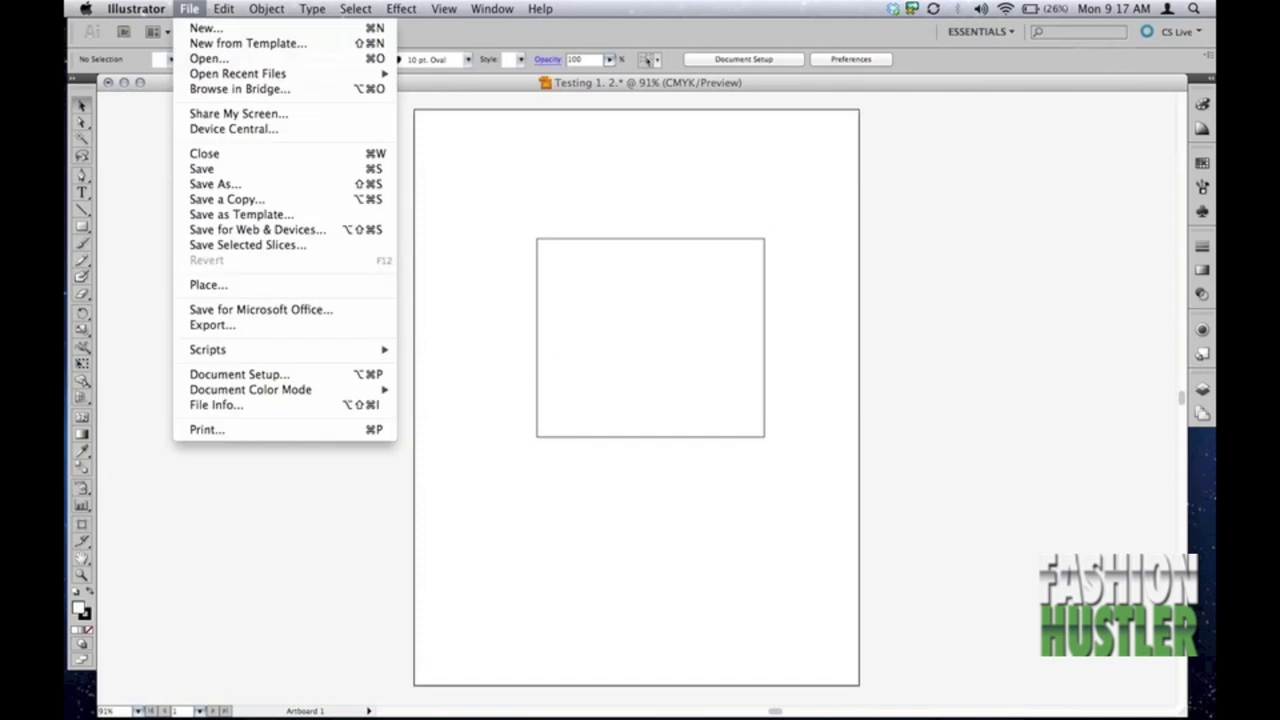
{"action": "mouse_move", "coordinate": [136, 8]}
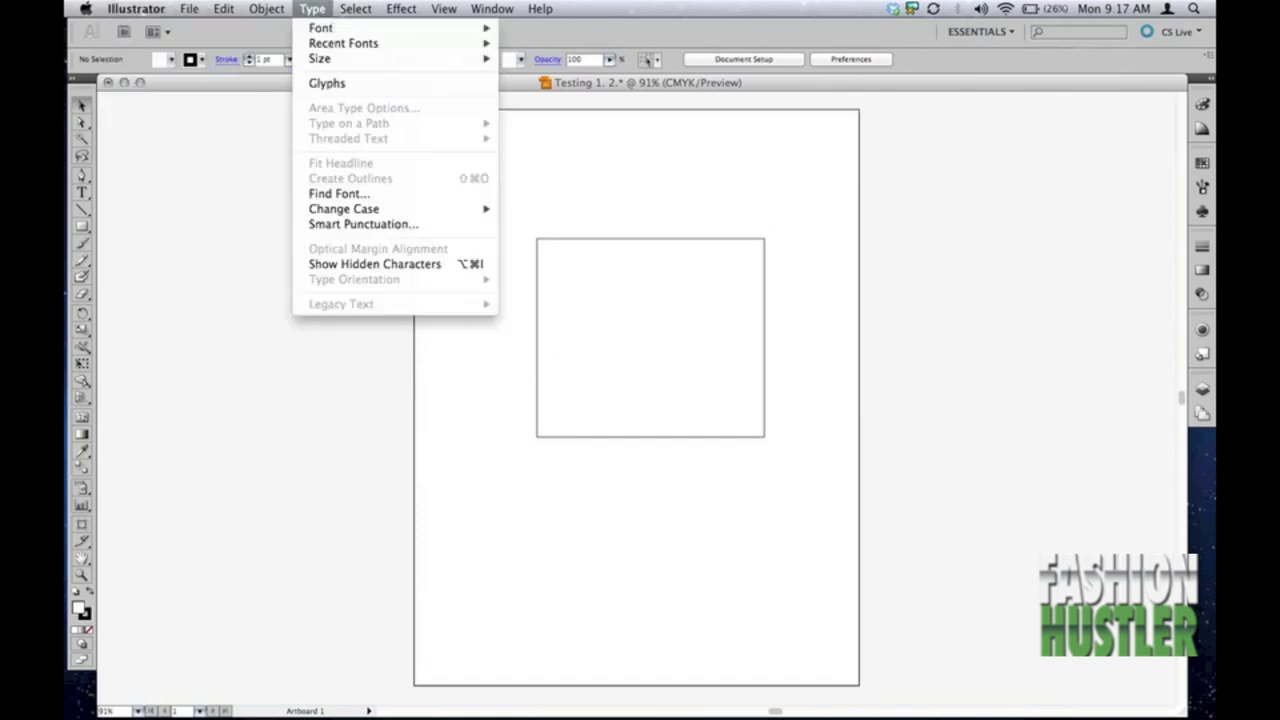
{"action": "mouse_move", "coordinate": [189, 8]}
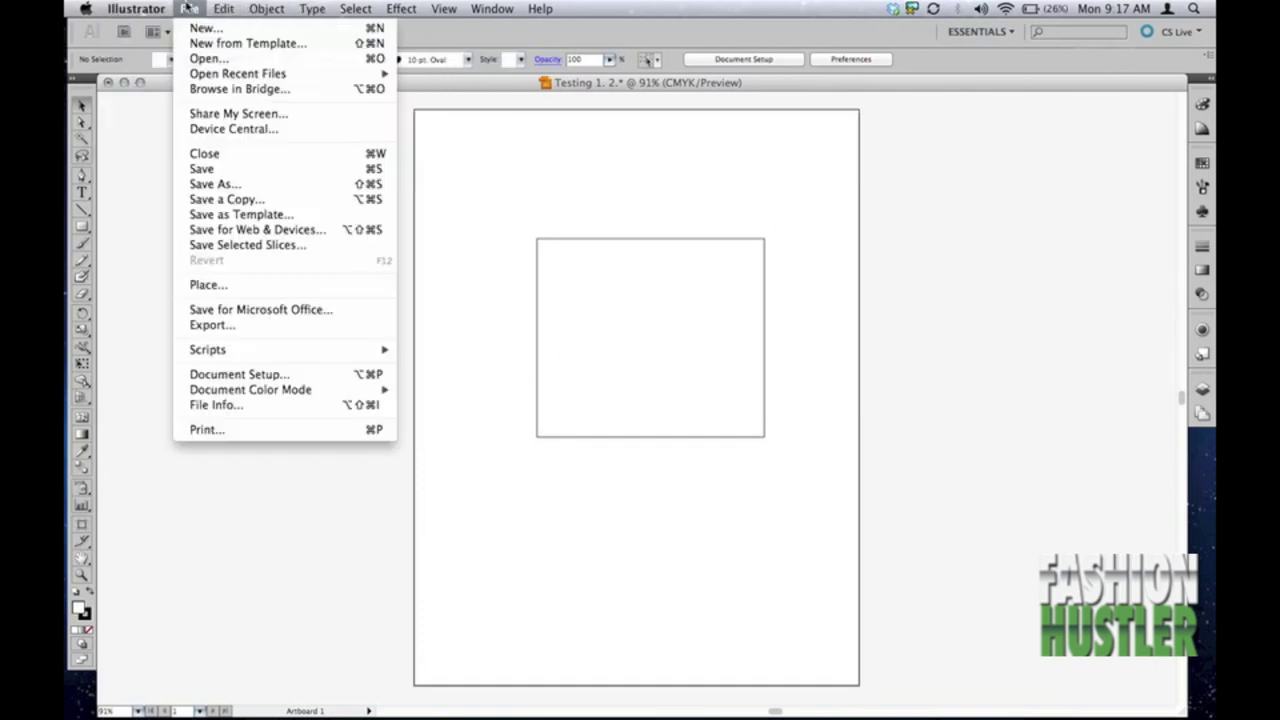
{"action": "left_click", "coordinate": [200, 60]}
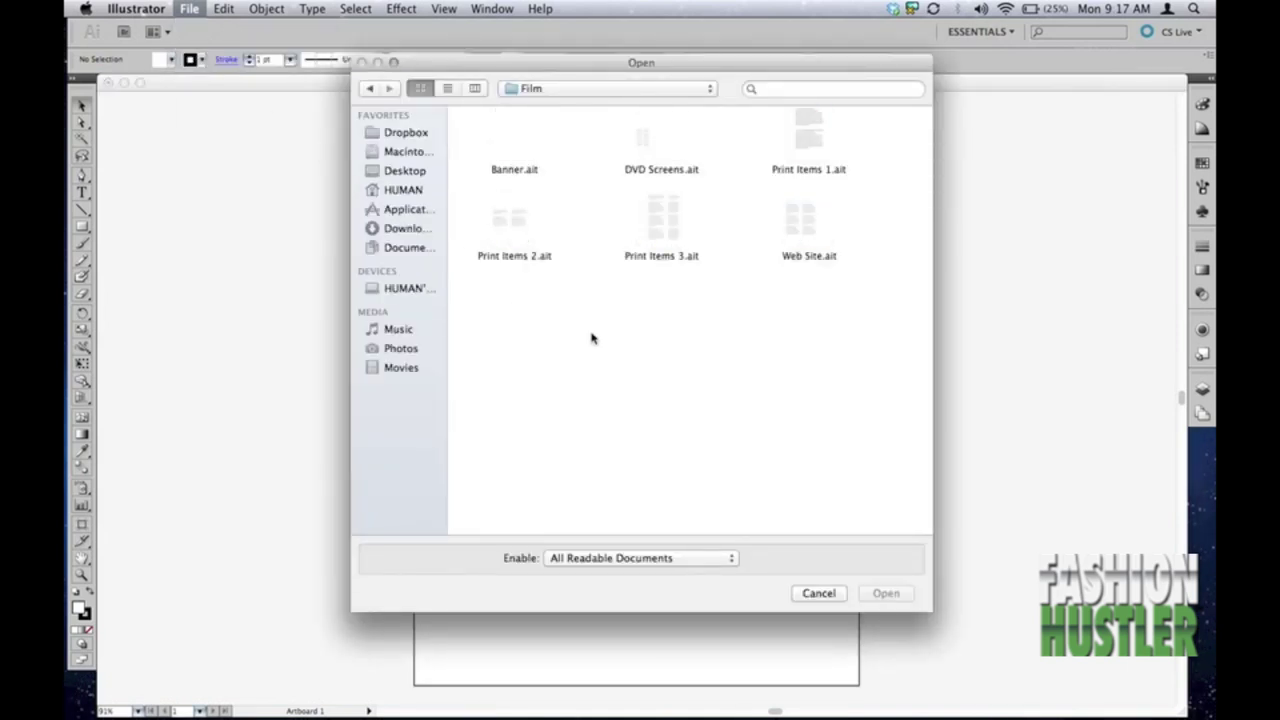
{"action": "left_click", "coordinate": [510, 198]}
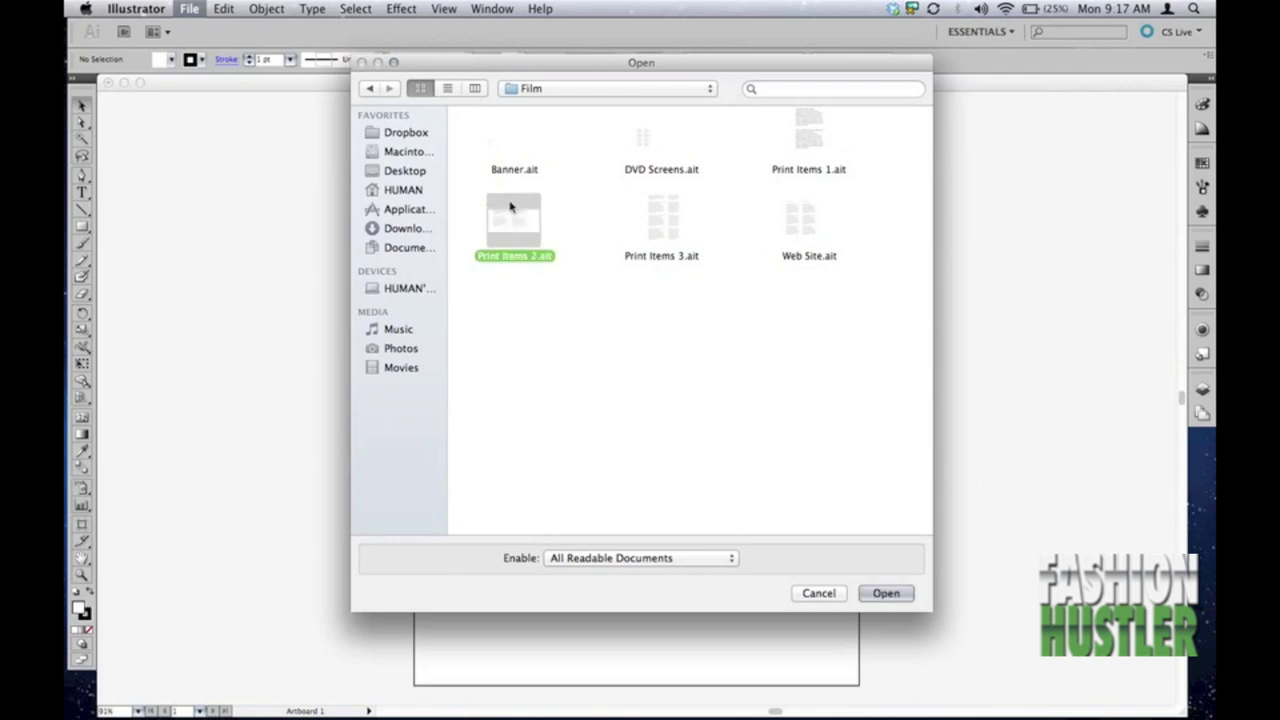
{"action": "left_click", "coordinate": [886, 594]}
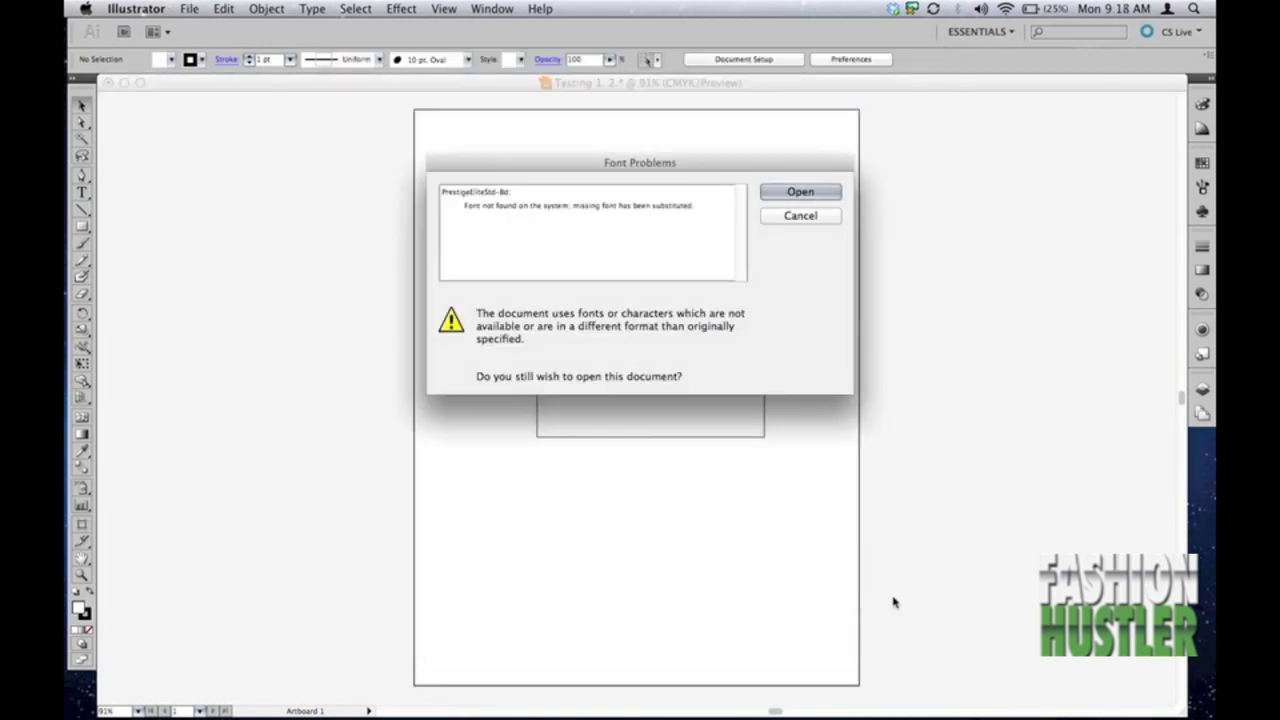
{"action": "left_click", "coordinate": [810, 194]}
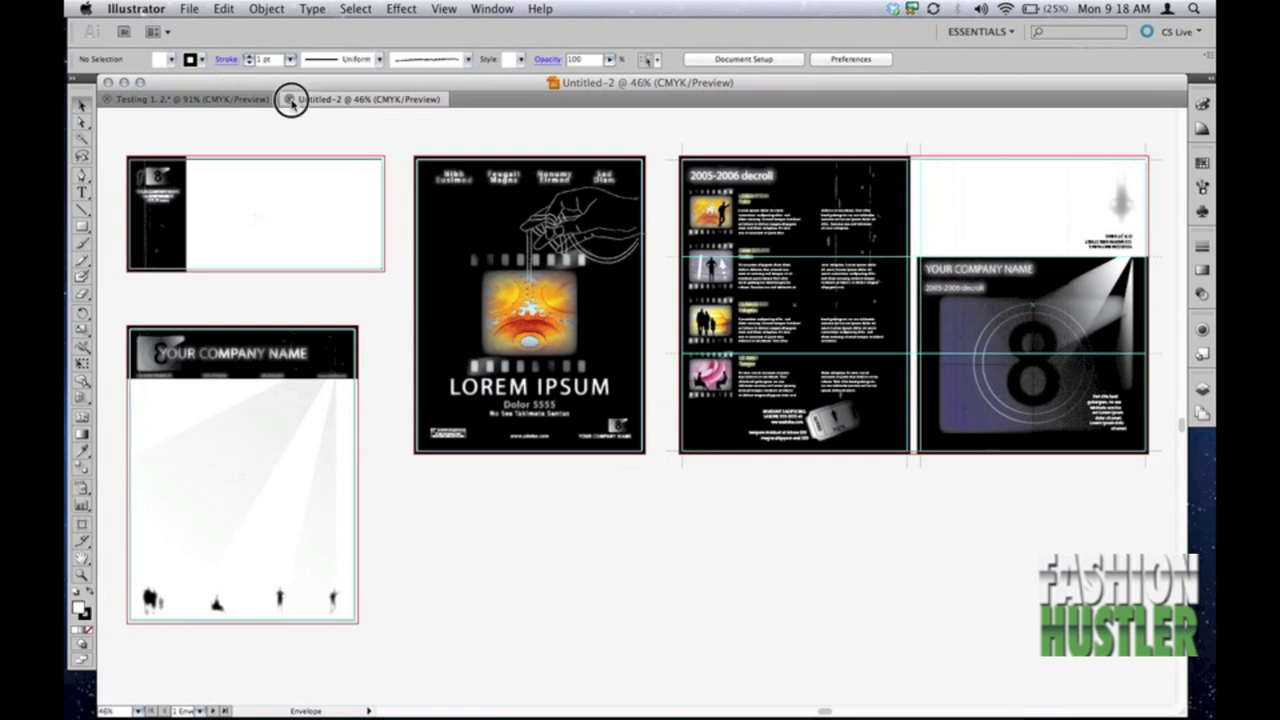
{"action": "left_click", "coordinate": [292, 104]}
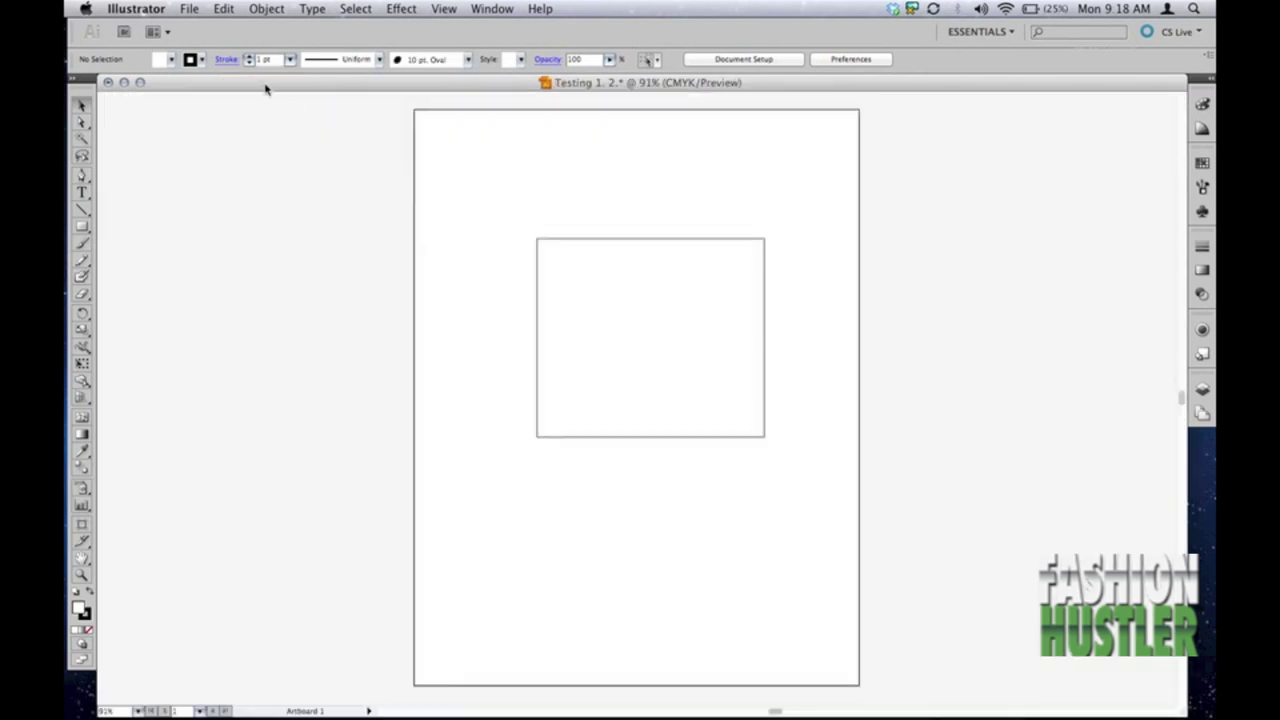
Start closing Testing 1. 2., cancel at the save prompt, and reopen the File menu.
{"action": "left_click", "coordinate": [195, 10]}
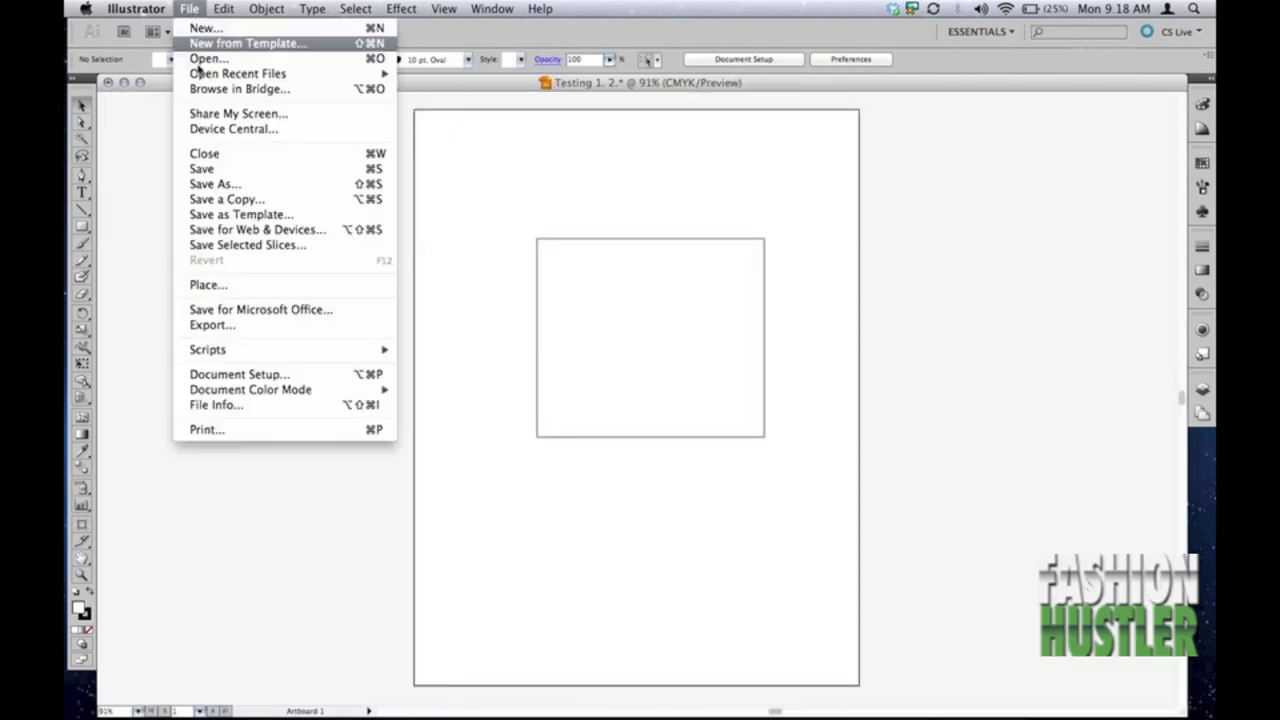
{"action": "left_click", "coordinate": [210, 156]}
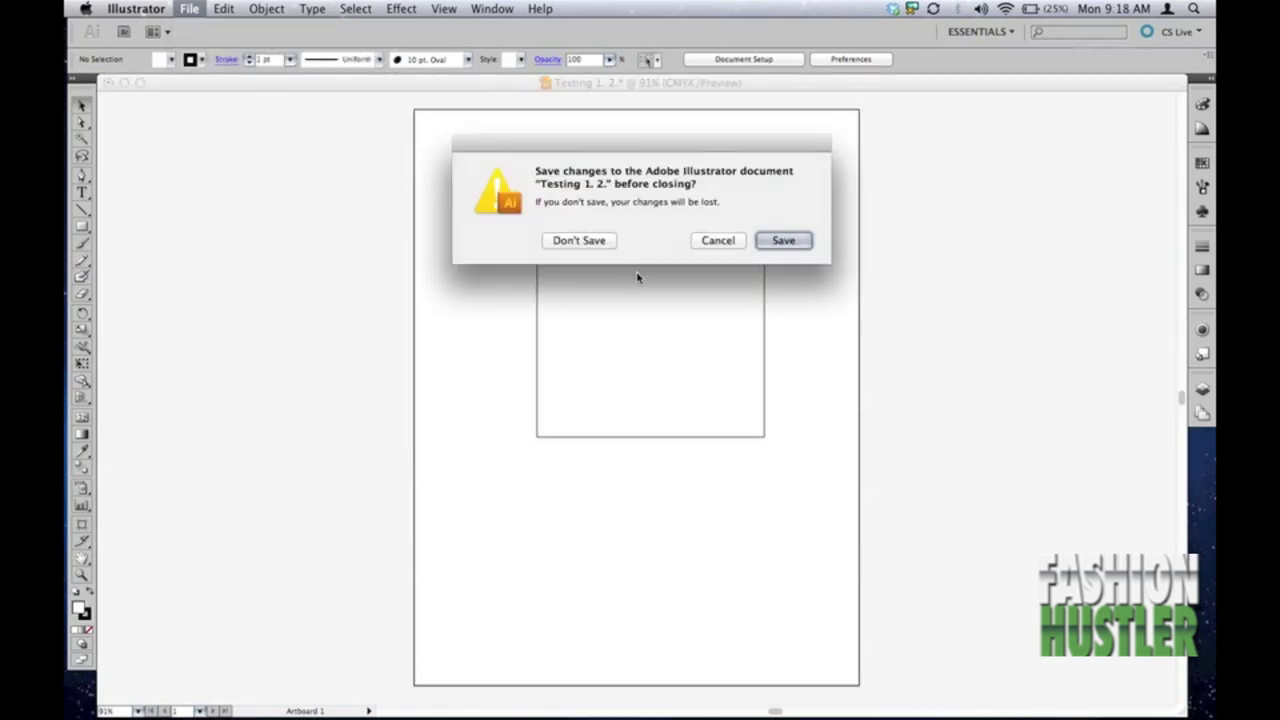
{"action": "left_click", "coordinate": [717, 241]}
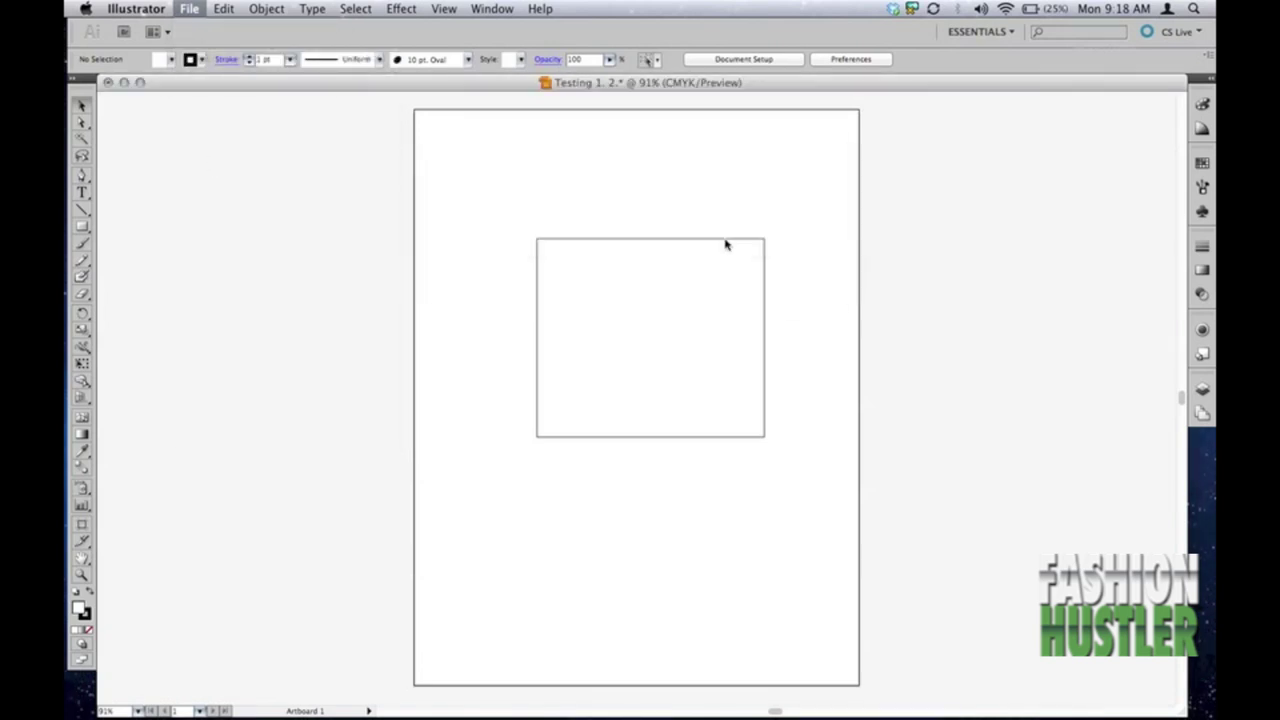
{"action": "left_click", "coordinate": [189, 9]}
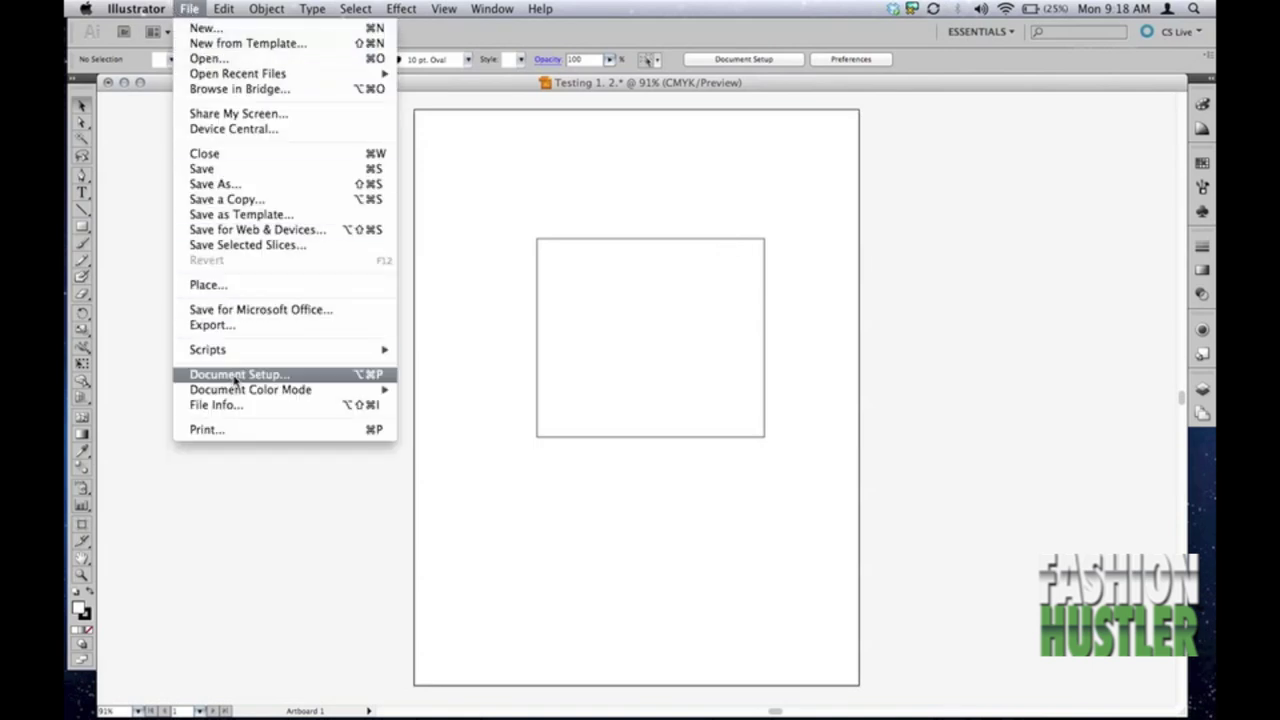
Save as Testing 1. 2.ai on the Desktop, keeping the version at Illustrator CS5.
{"action": "left_click", "coordinate": [230, 169]}
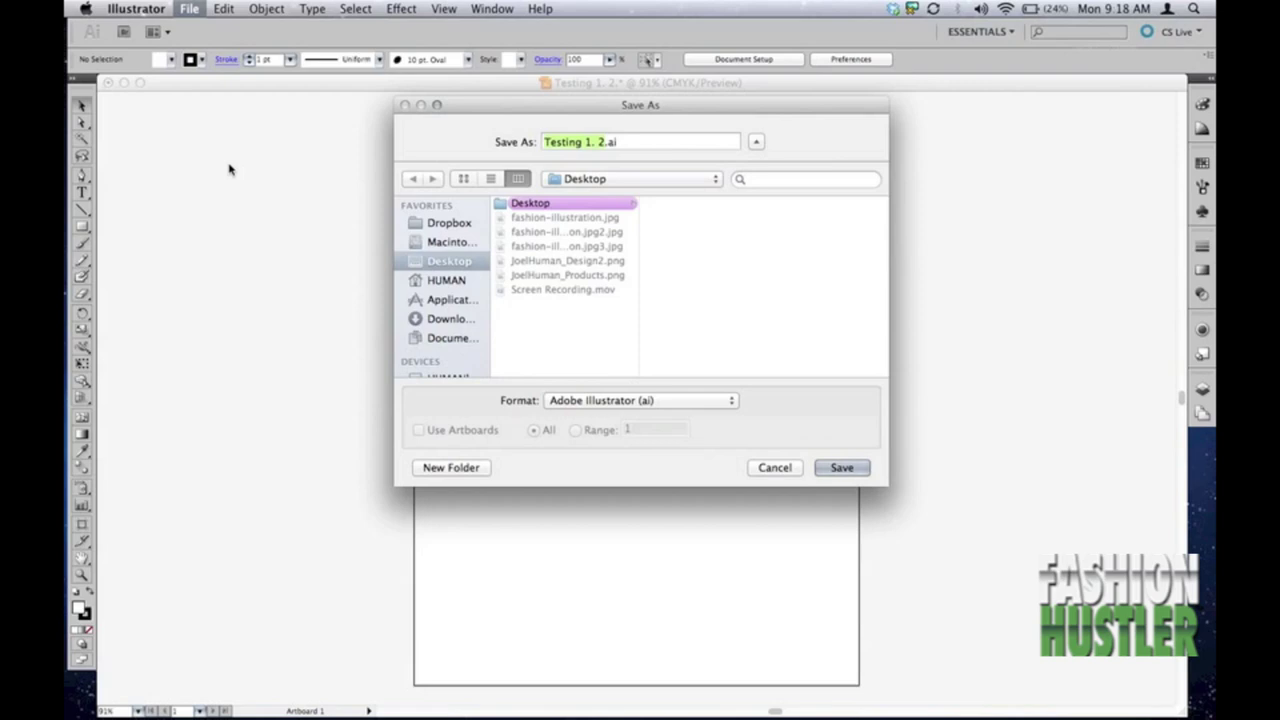
{"action": "left_click", "coordinate": [829, 470]}
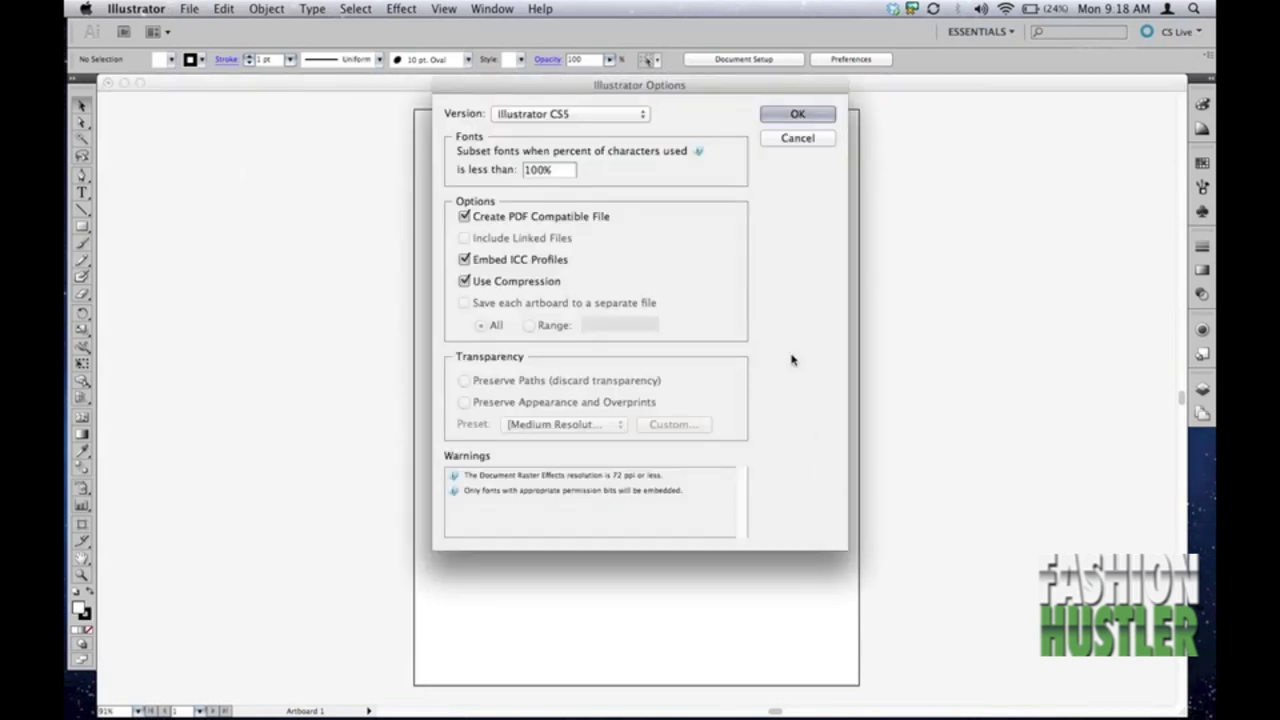
{"action": "left_click", "coordinate": [600, 118]}
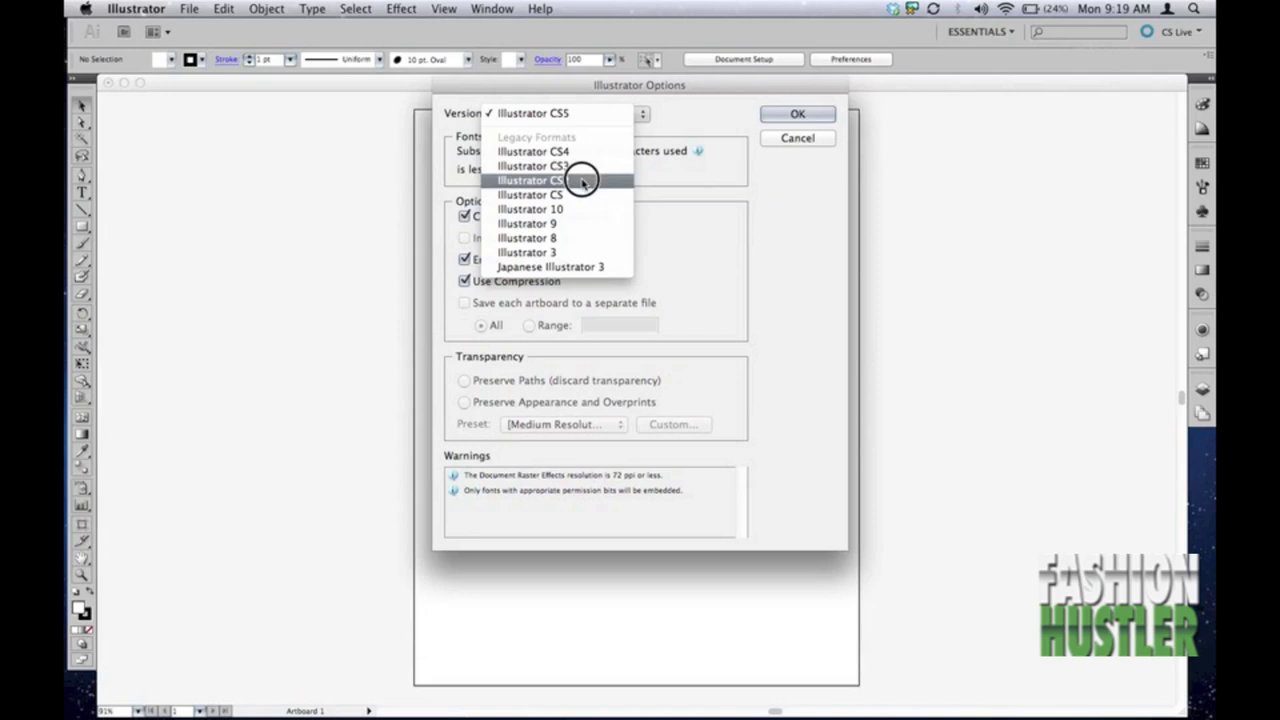
{"action": "left_click", "coordinate": [585, 117]}
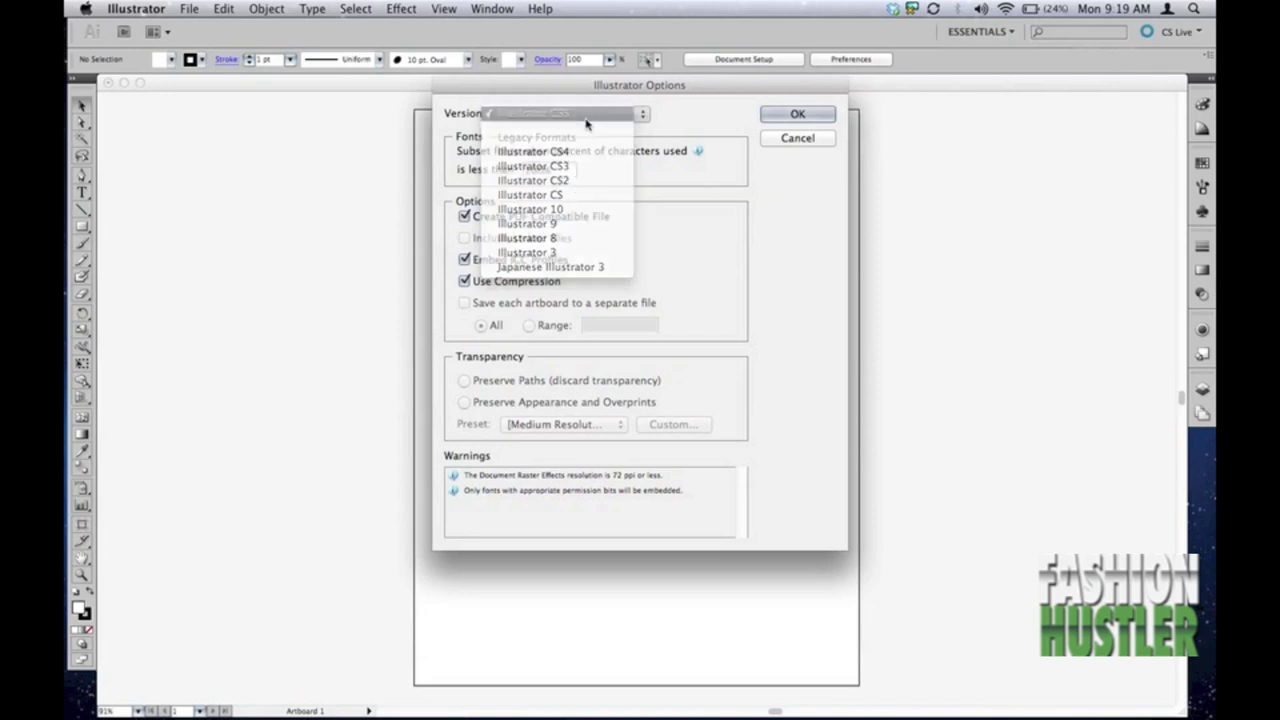
Confirm the .ai options, then save a copy as Testing 1. 2.pdf with default PDF settings.
{"action": "left_click", "coordinate": [797, 116]}
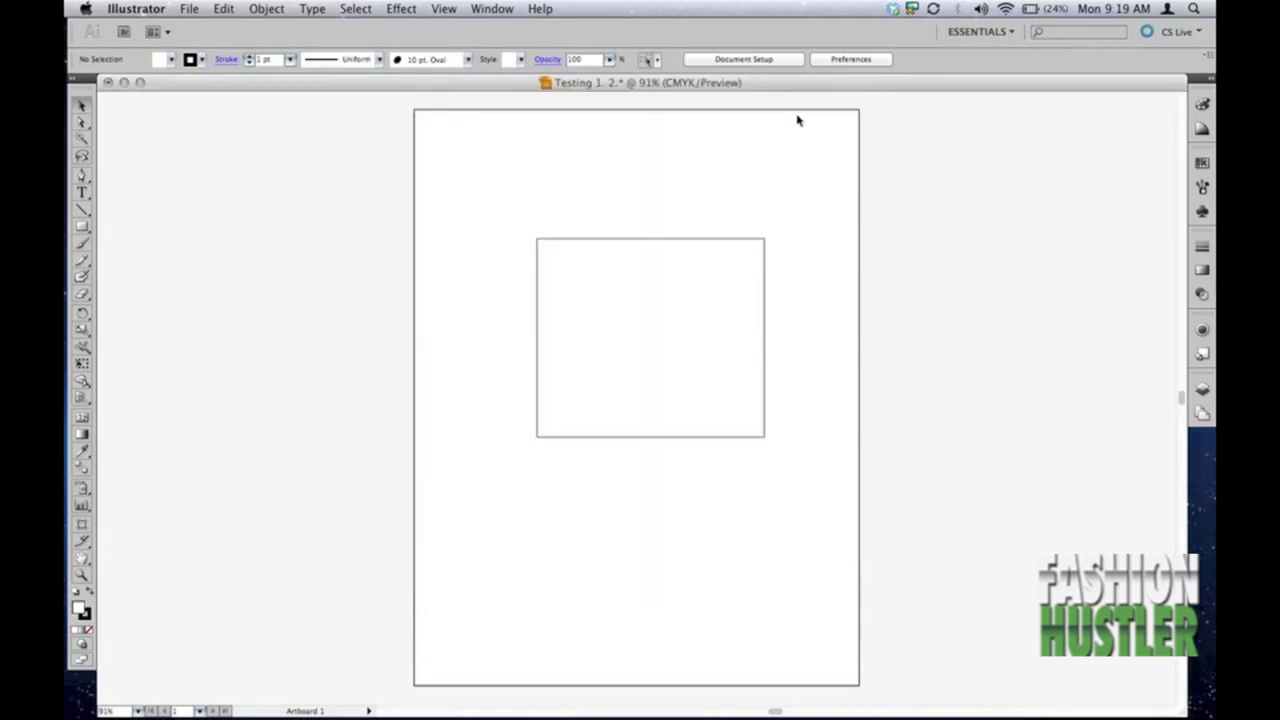
{"action": "left_click", "coordinate": [189, 8]}
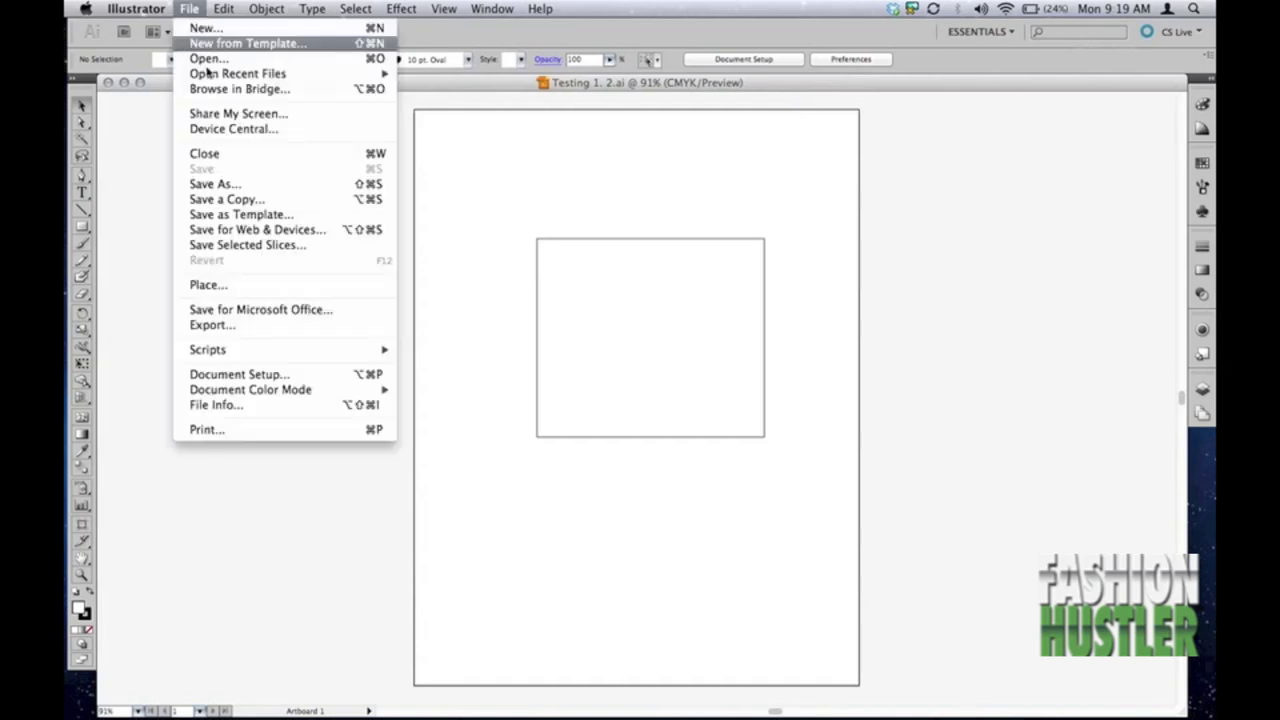
{"action": "left_click", "coordinate": [229, 185]}
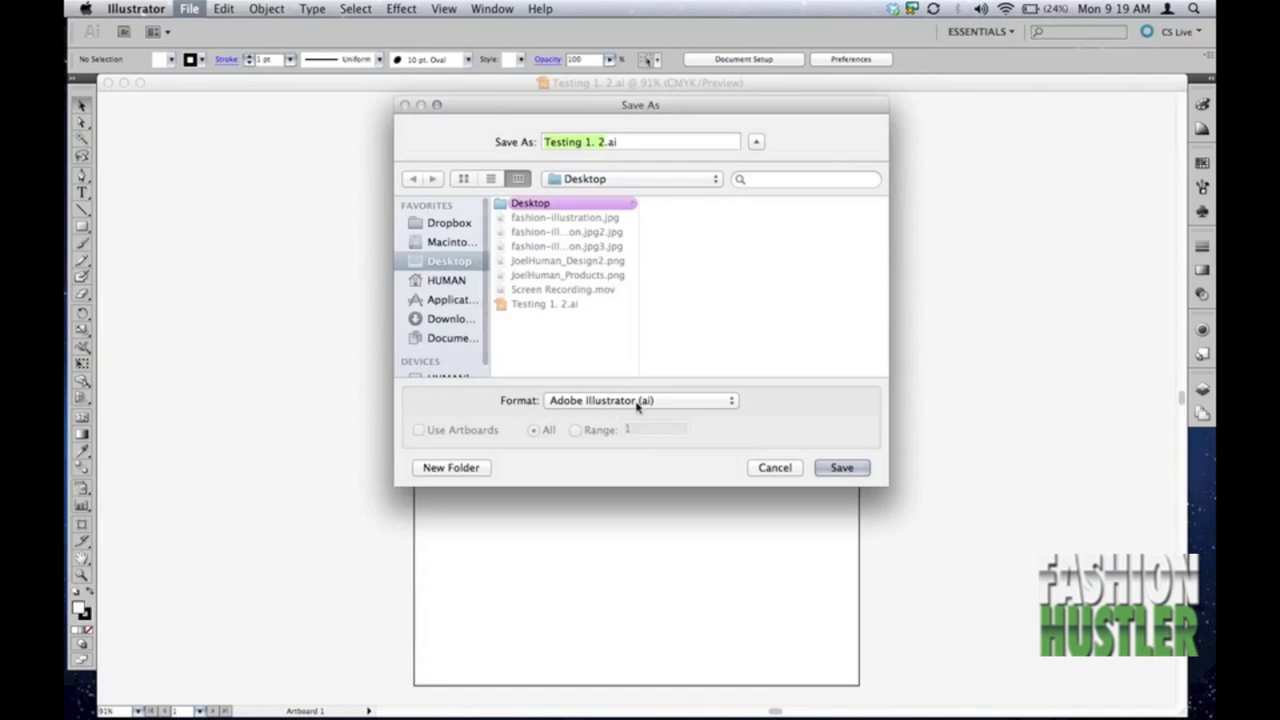
{"action": "left_click", "coordinate": [636, 401]}
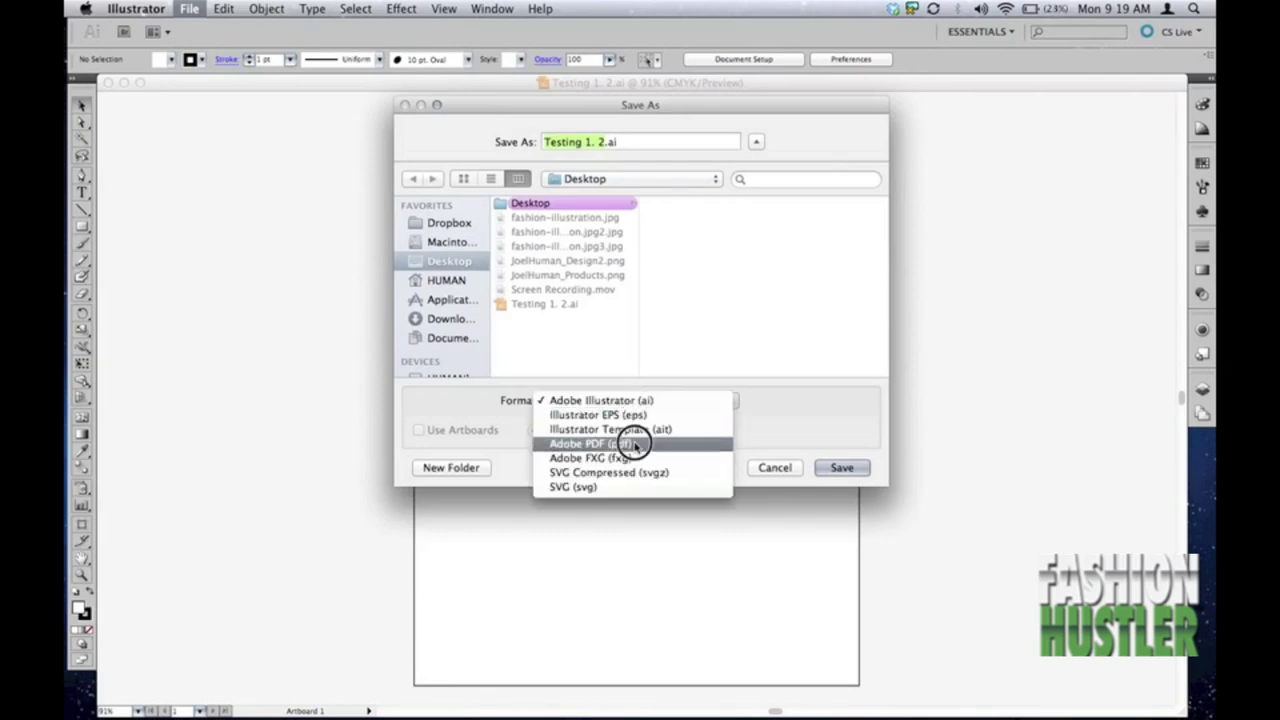
{"action": "left_click", "coordinate": [630, 443]}
{"action": "left_click", "coordinate": [640, 401]}
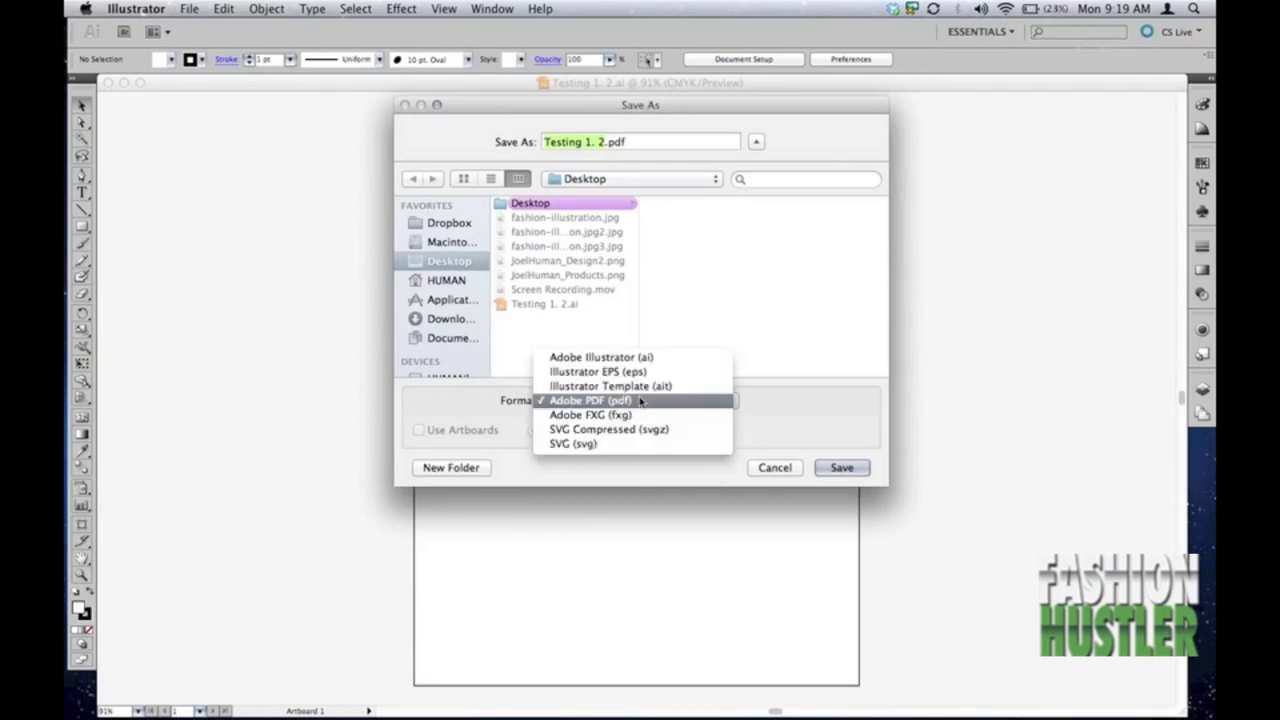
{"action": "left_click", "coordinate": [640, 401]}
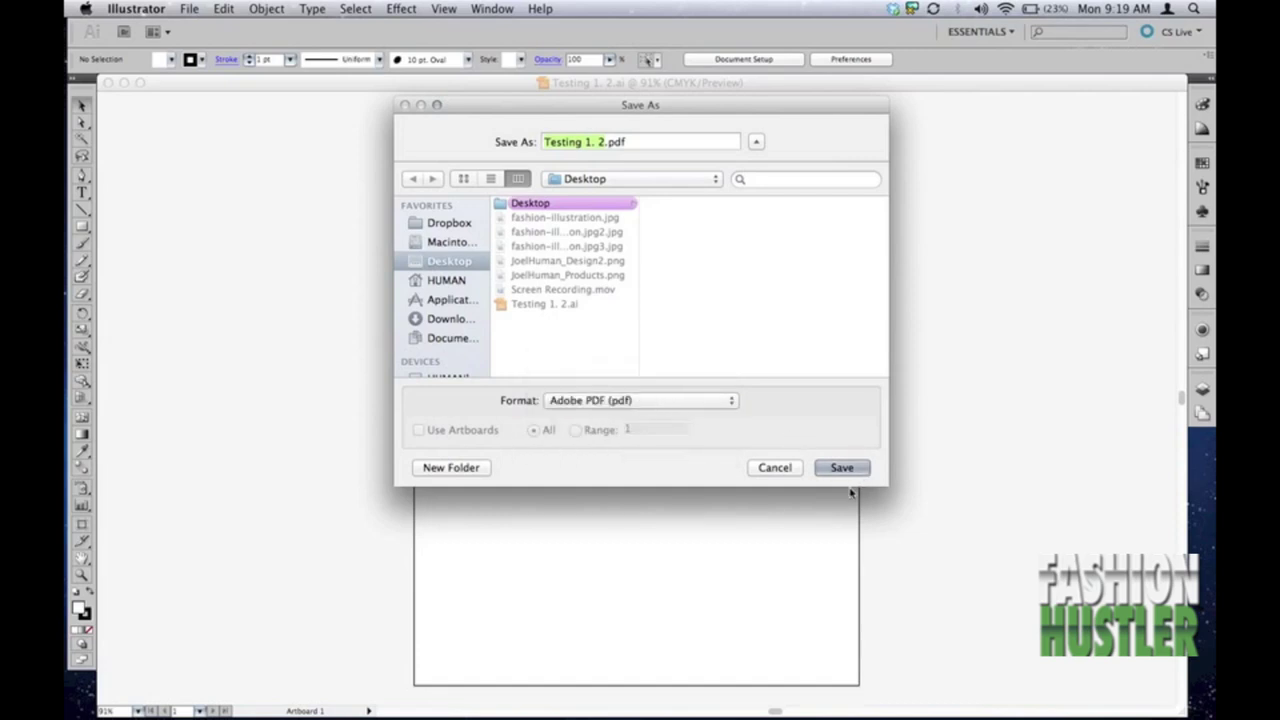
{"action": "left_click", "coordinate": [843, 468]}
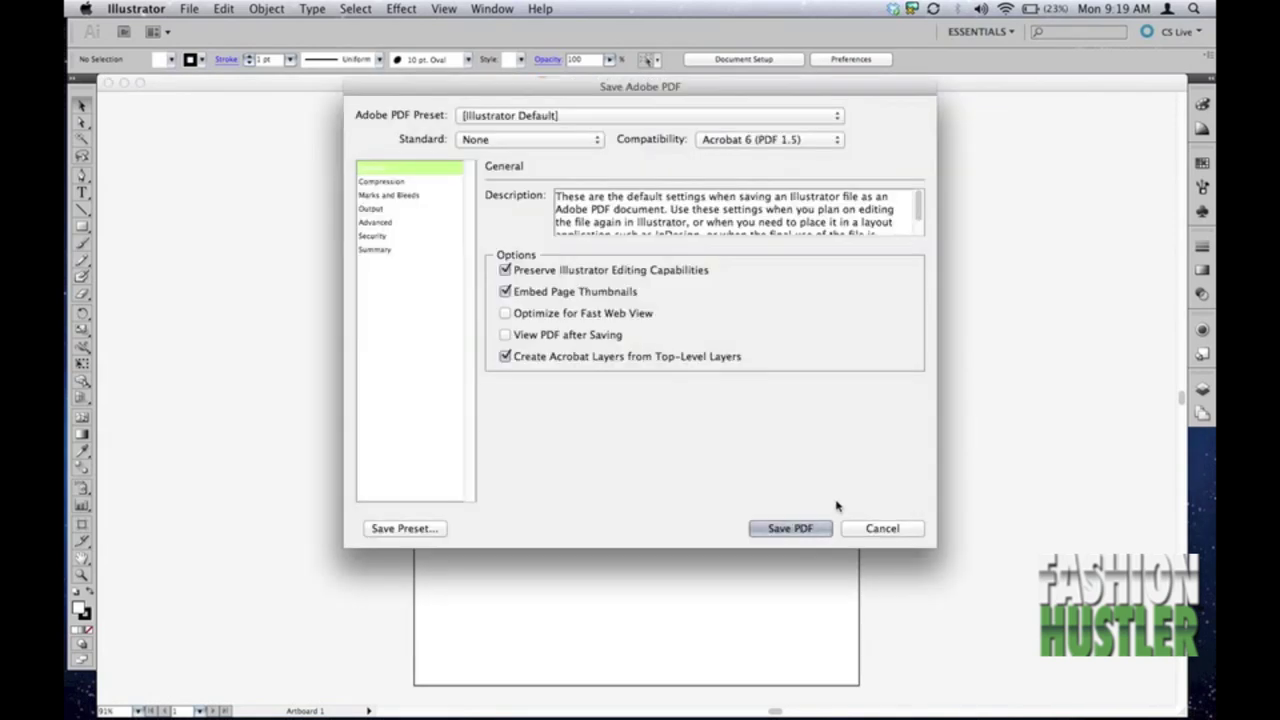
{"action": "left_click", "coordinate": [815, 528]}
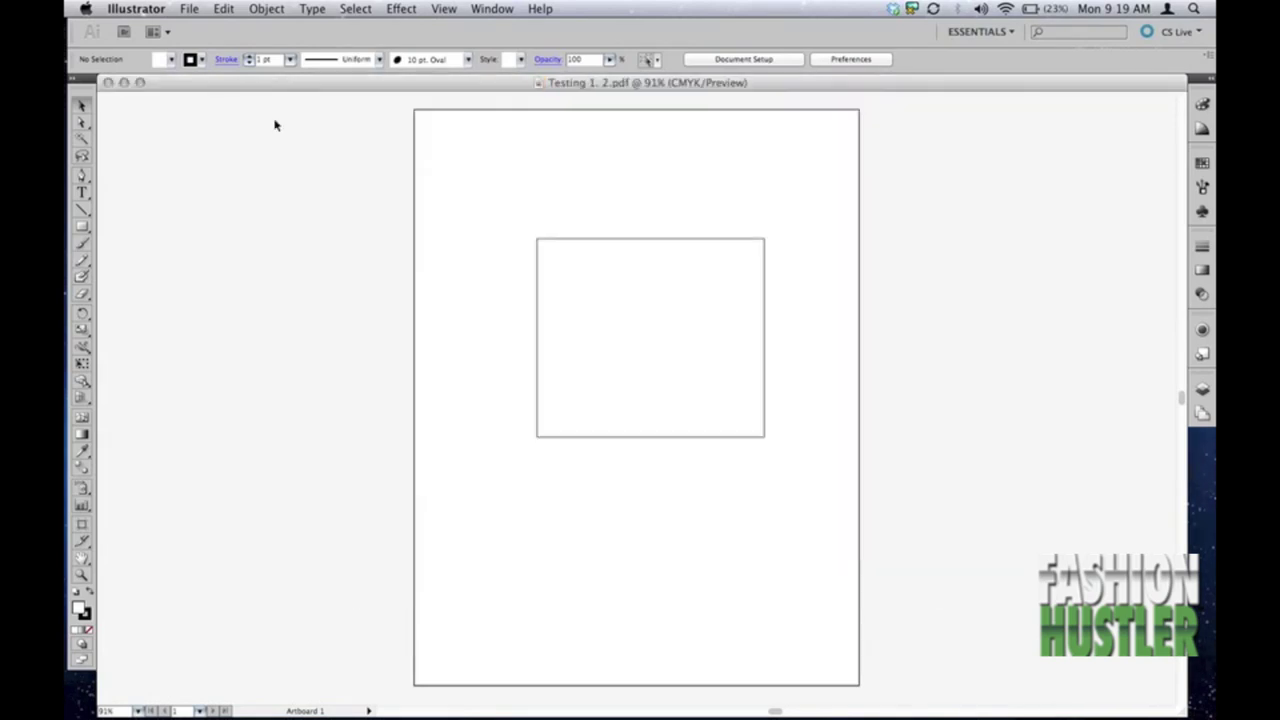
Browse the Edit, Object, Type, Select and Effect menus, ending on the View menu.
{"action": "left_click", "coordinate": [221, 8]}
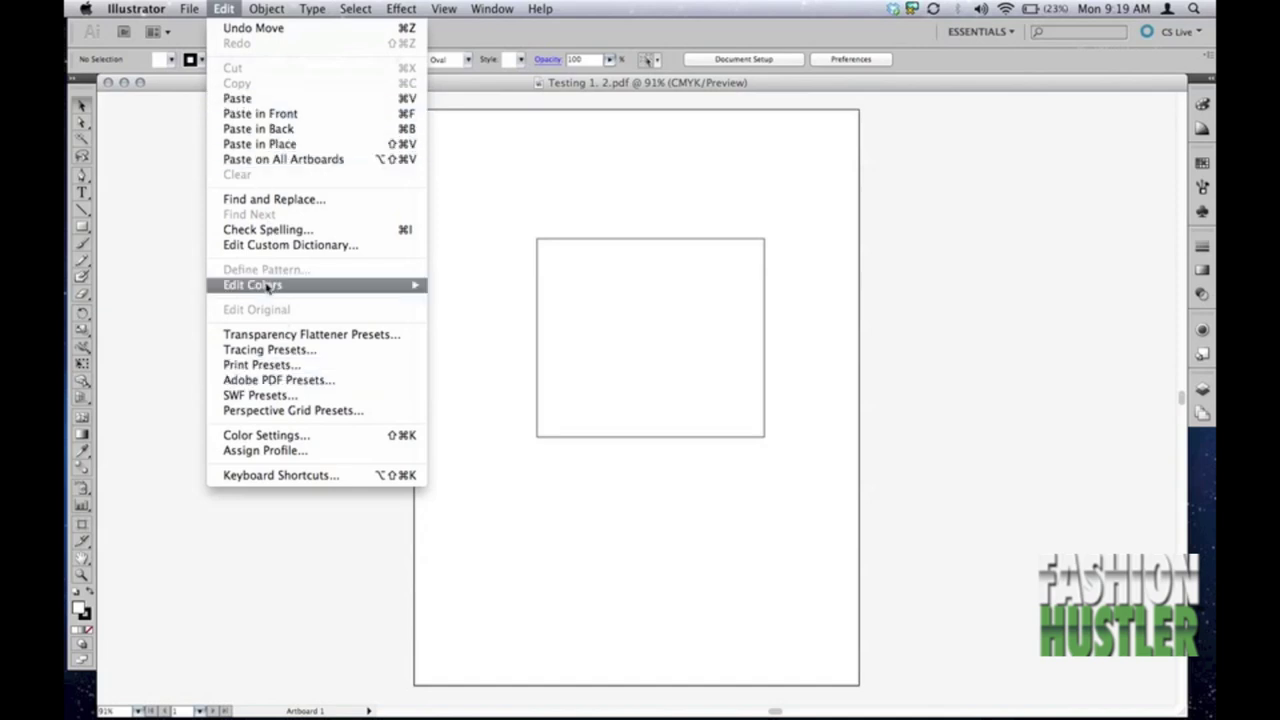
{"action": "mouse_move", "coordinate": [266, 8]}
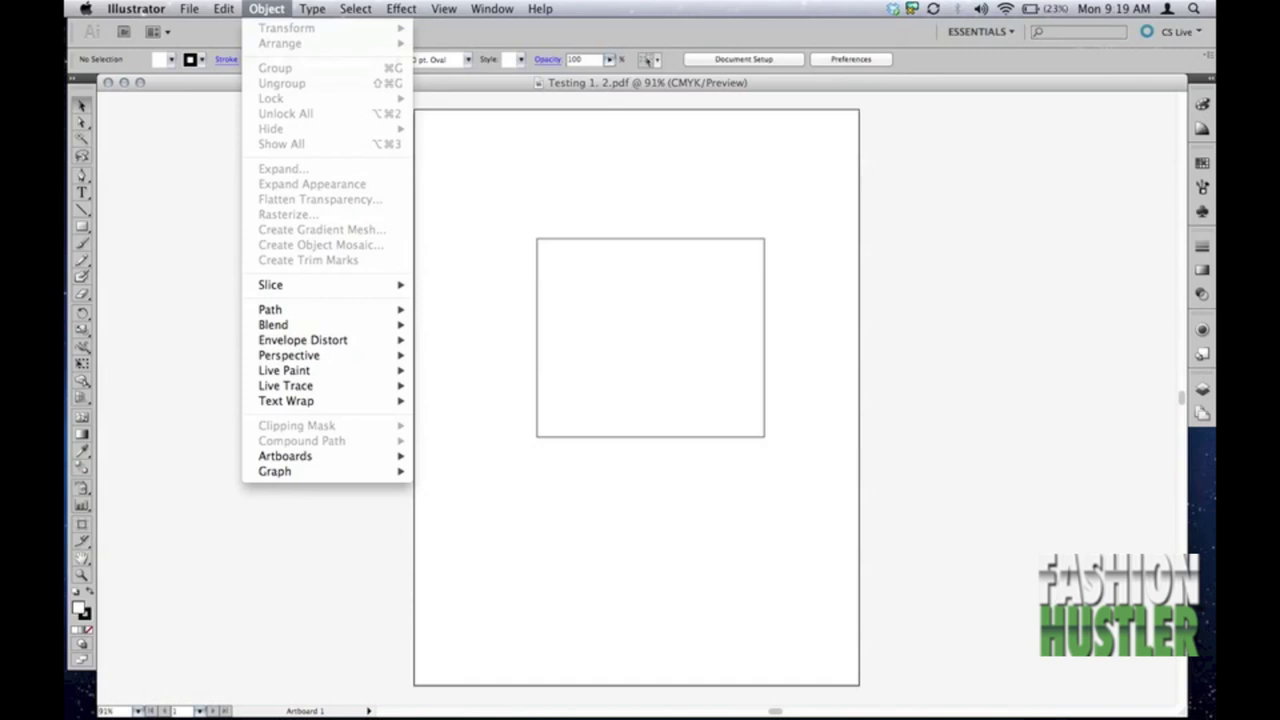
{"action": "mouse_move", "coordinate": [312, 8]}
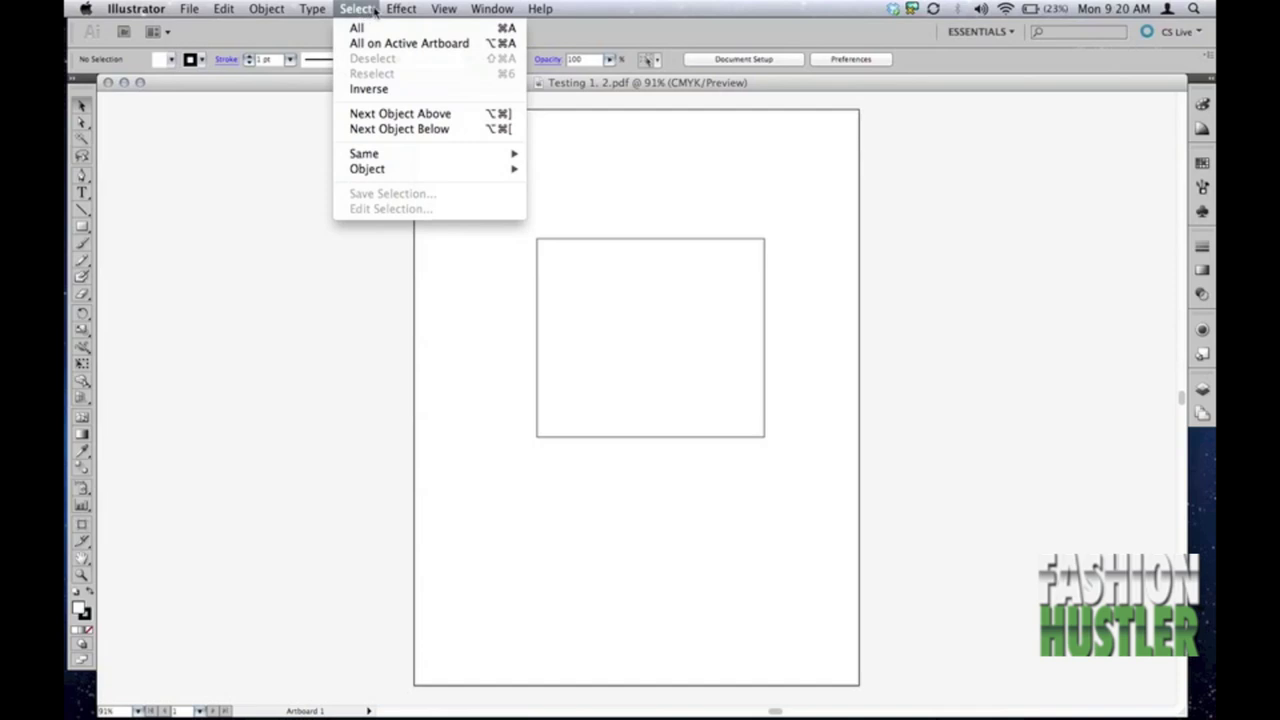
{"action": "mouse_move", "coordinate": [396, 9]}
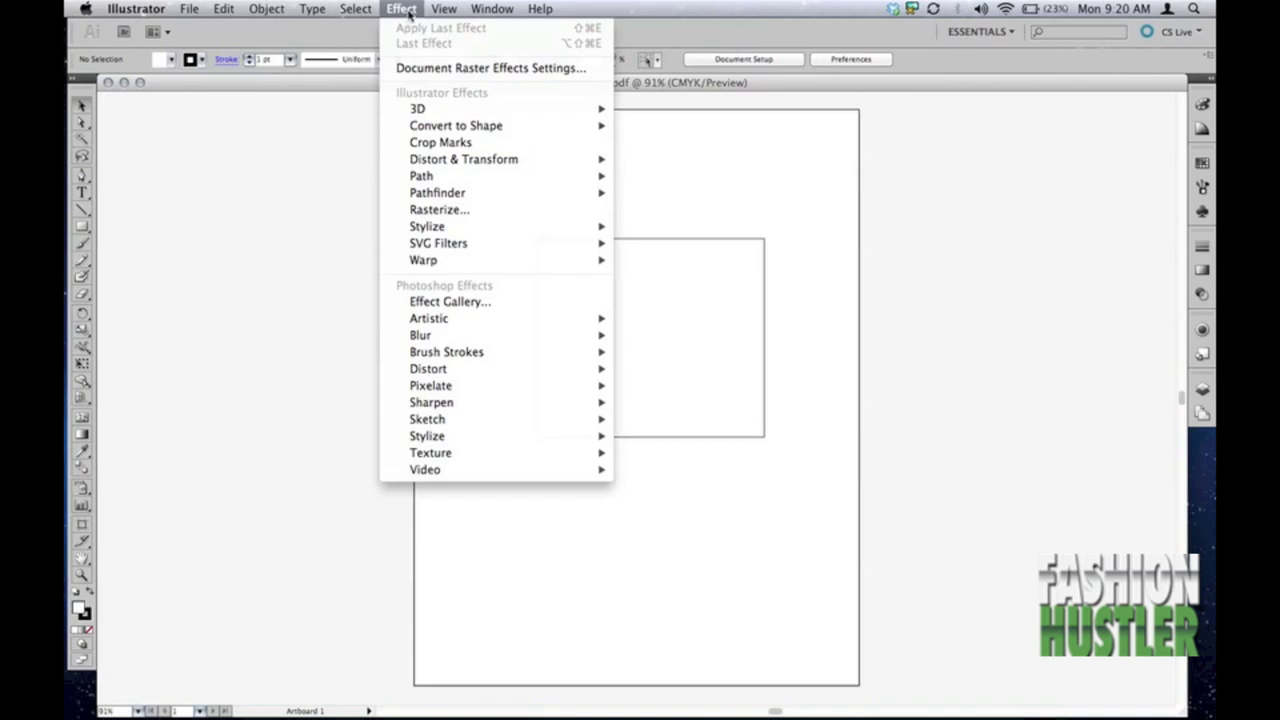
{"action": "mouse_move", "coordinate": [443, 9]}
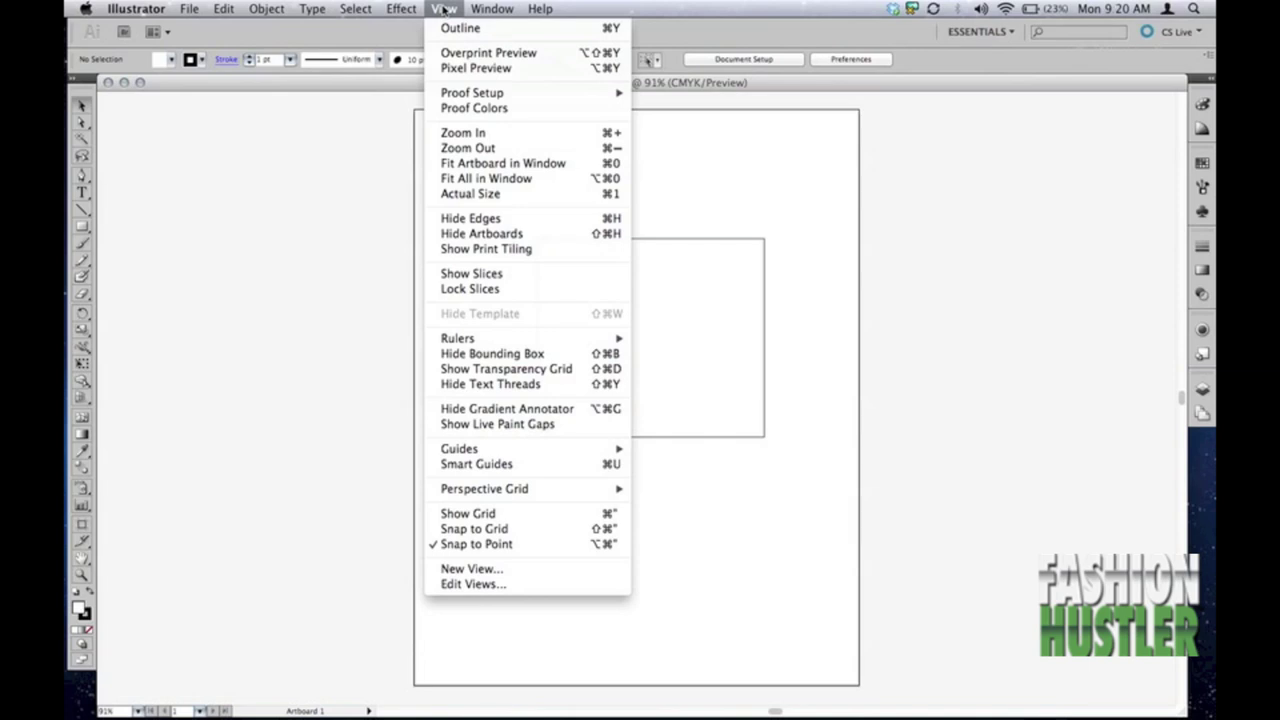
Zoom the rectangle in to 100% and closer, then back out, using View > Zoom In/Zoom Out.
{"action": "left_click", "coordinate": [462, 134]}
{"action": "left_click", "coordinate": [447, 8]}
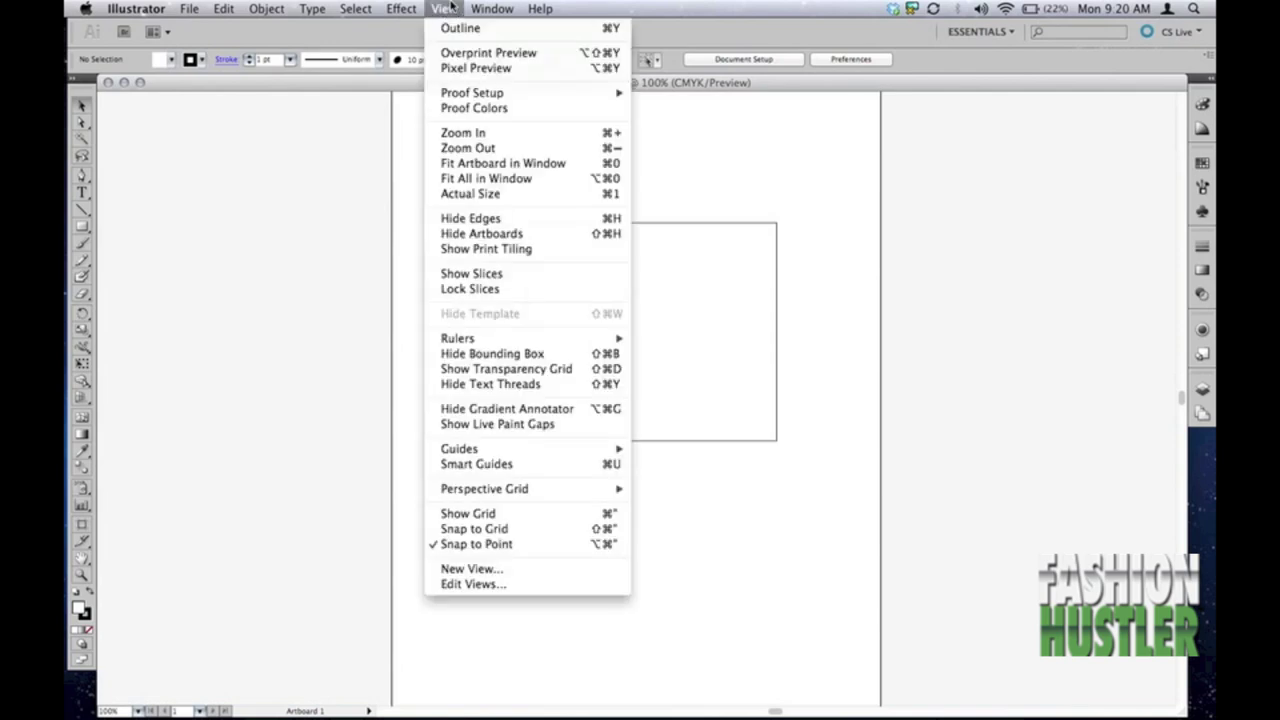
{"action": "left_click", "coordinate": [464, 133]}
{"action": "left_click", "coordinate": [445, 8]}
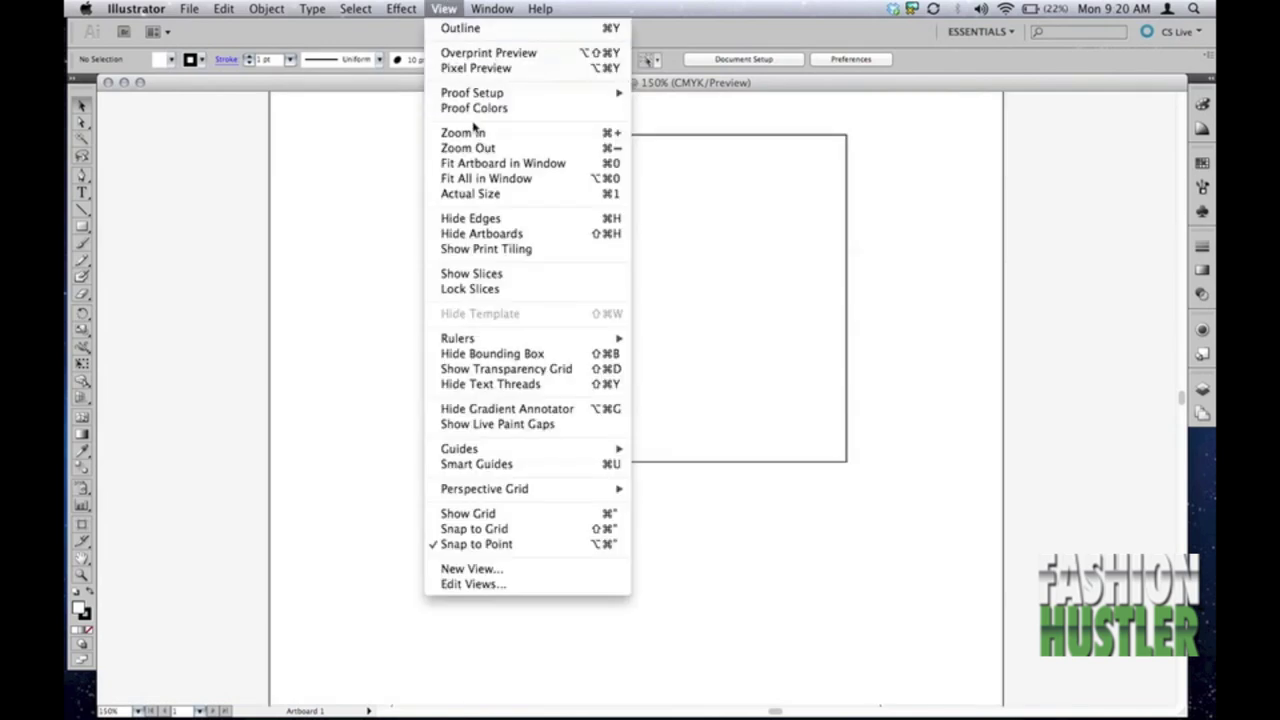
{"action": "left_click", "coordinate": [470, 148]}
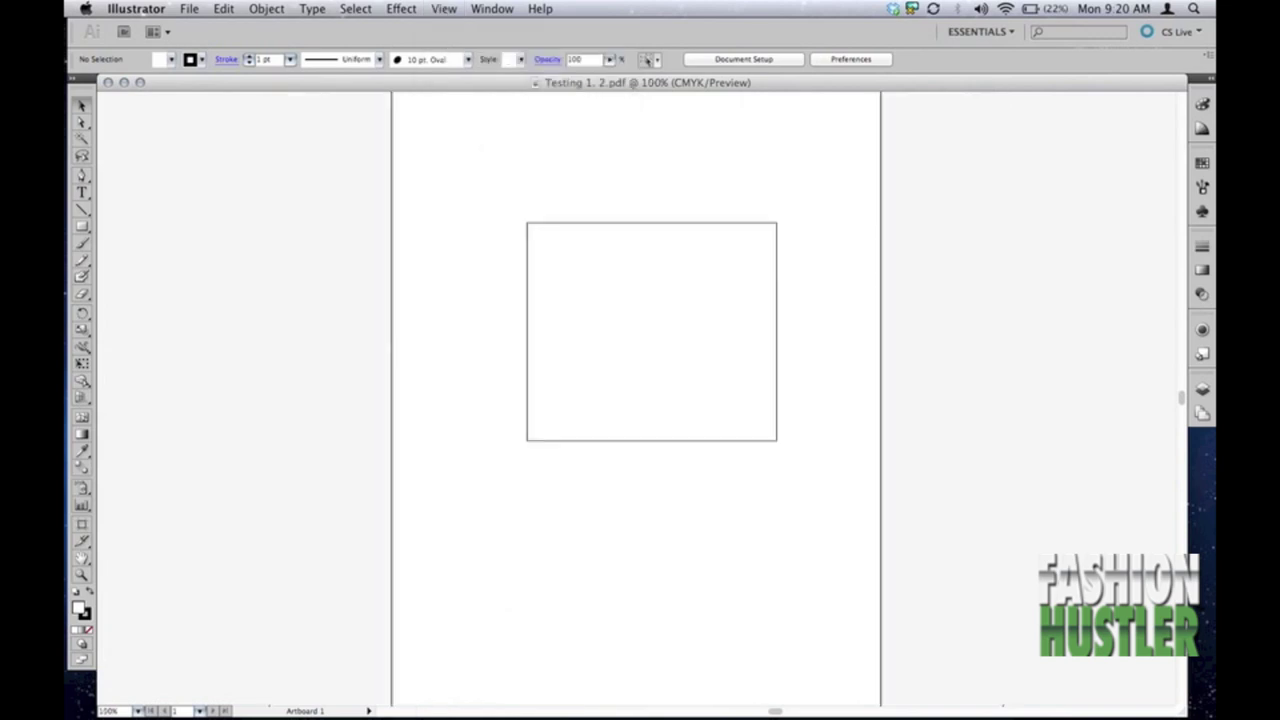
{"action": "left_click", "coordinate": [445, 8]}
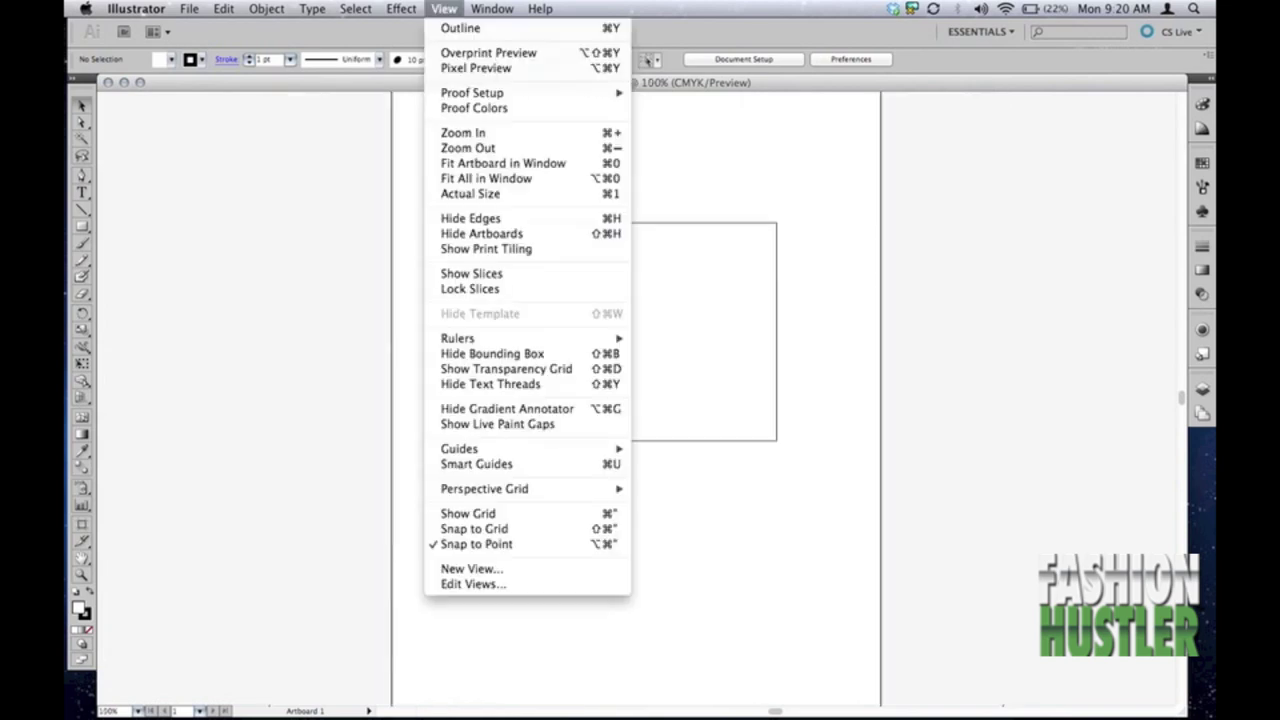
{"action": "left_click", "coordinate": [617, 150]}
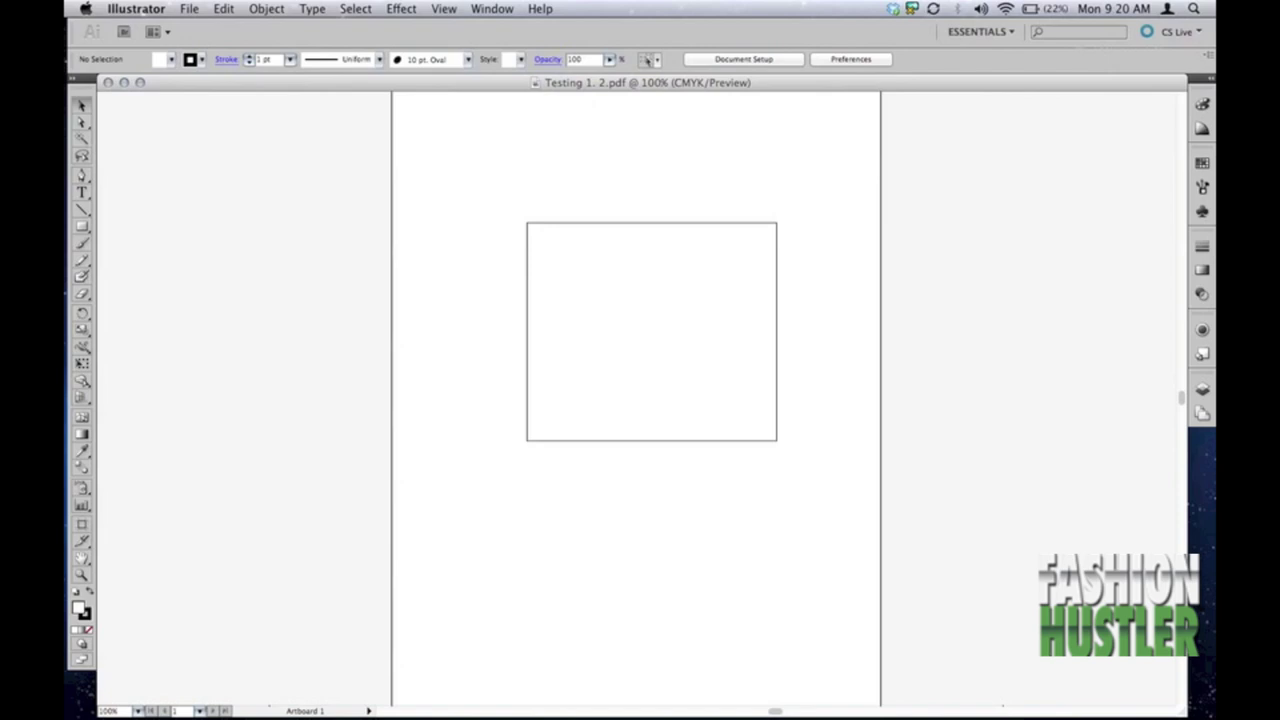
Zoom with Cmd − and Cmd + twice, fit the artboard with Cmd 0, then browse View and Window menus.
{"action": "key", "text": "super+minus"}
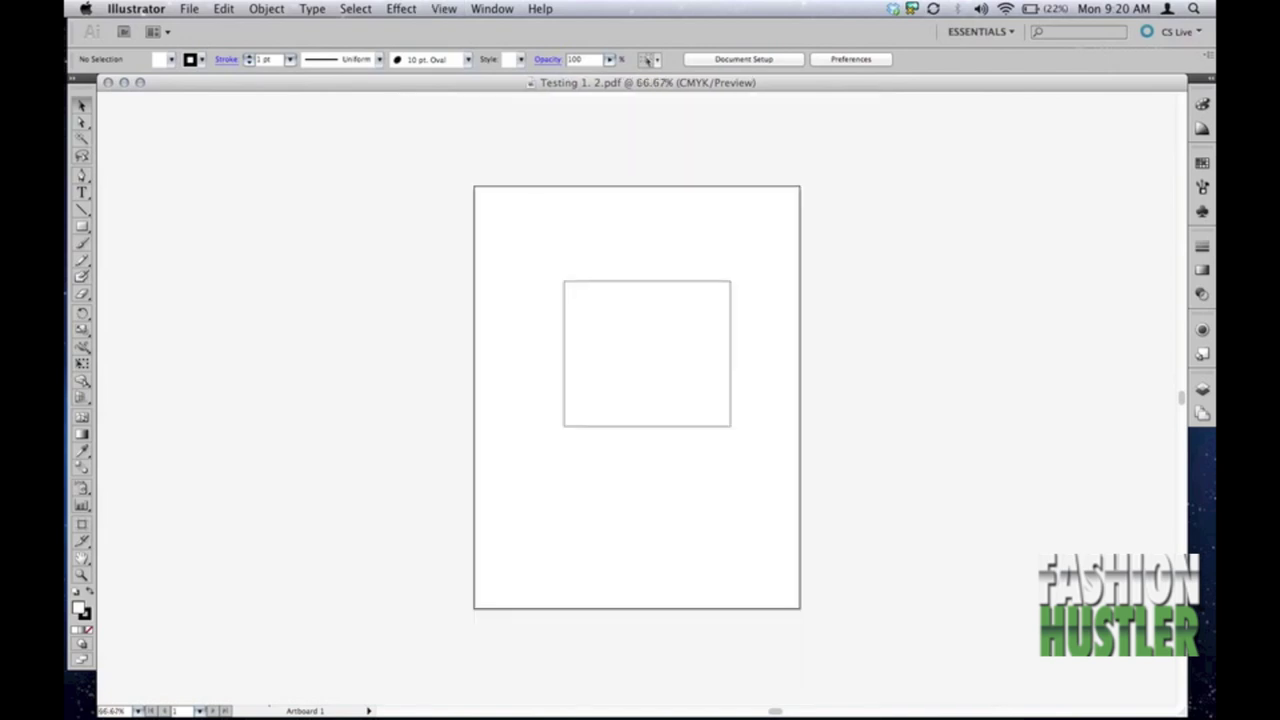
{"action": "key", "text": "super+plus"}
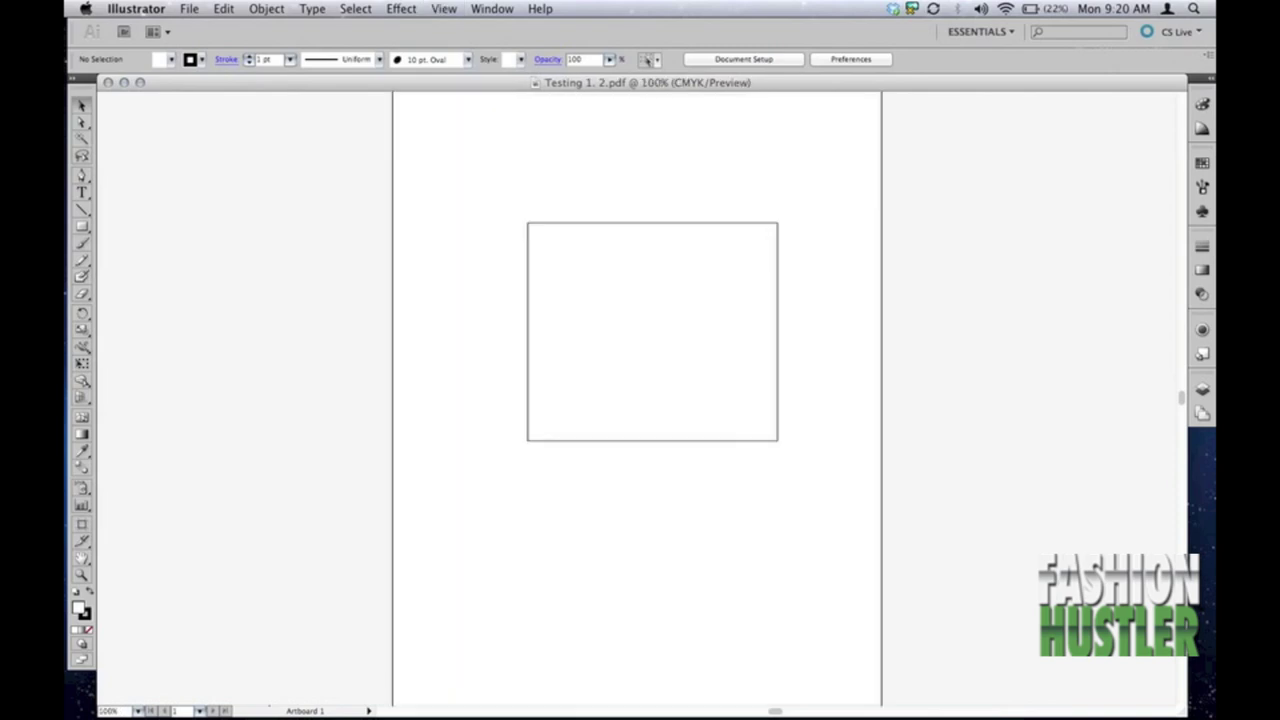
{"action": "key", "text": "super+plus"}
{"action": "key", "text": "super+plus"}
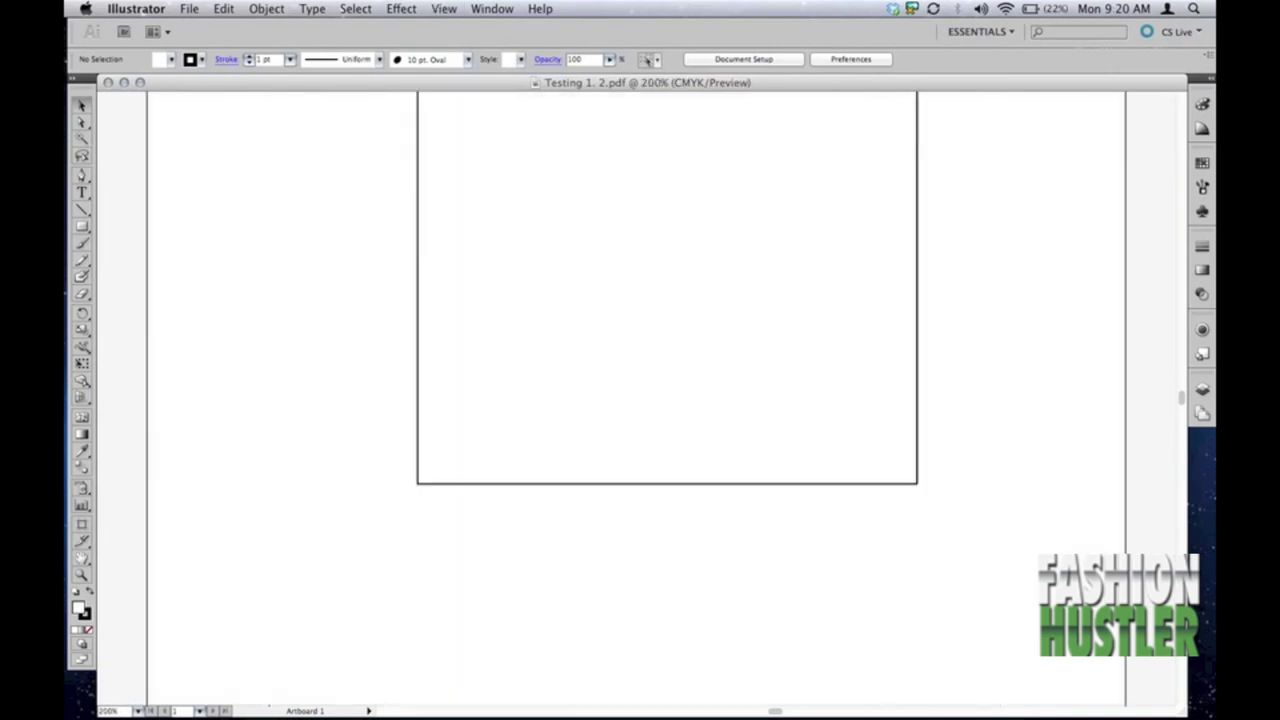
{"action": "key", "text": "super+0"}
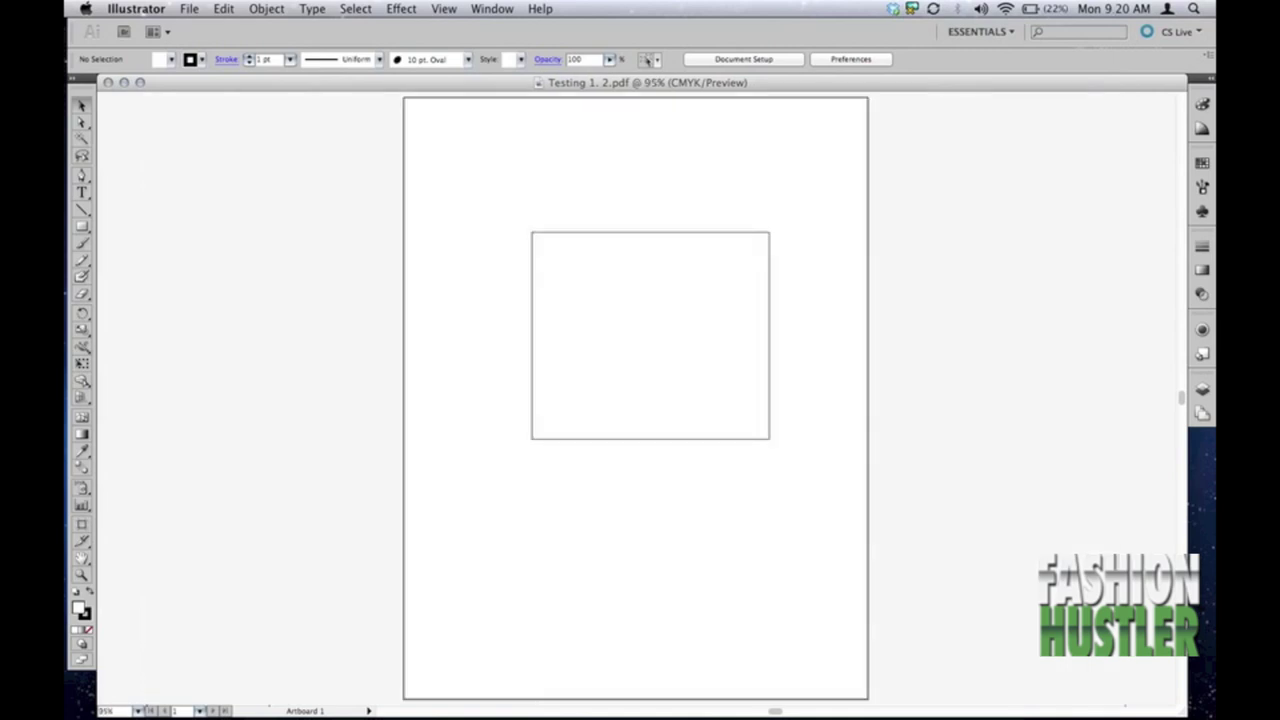
{"action": "left_click", "coordinate": [444, 8]}
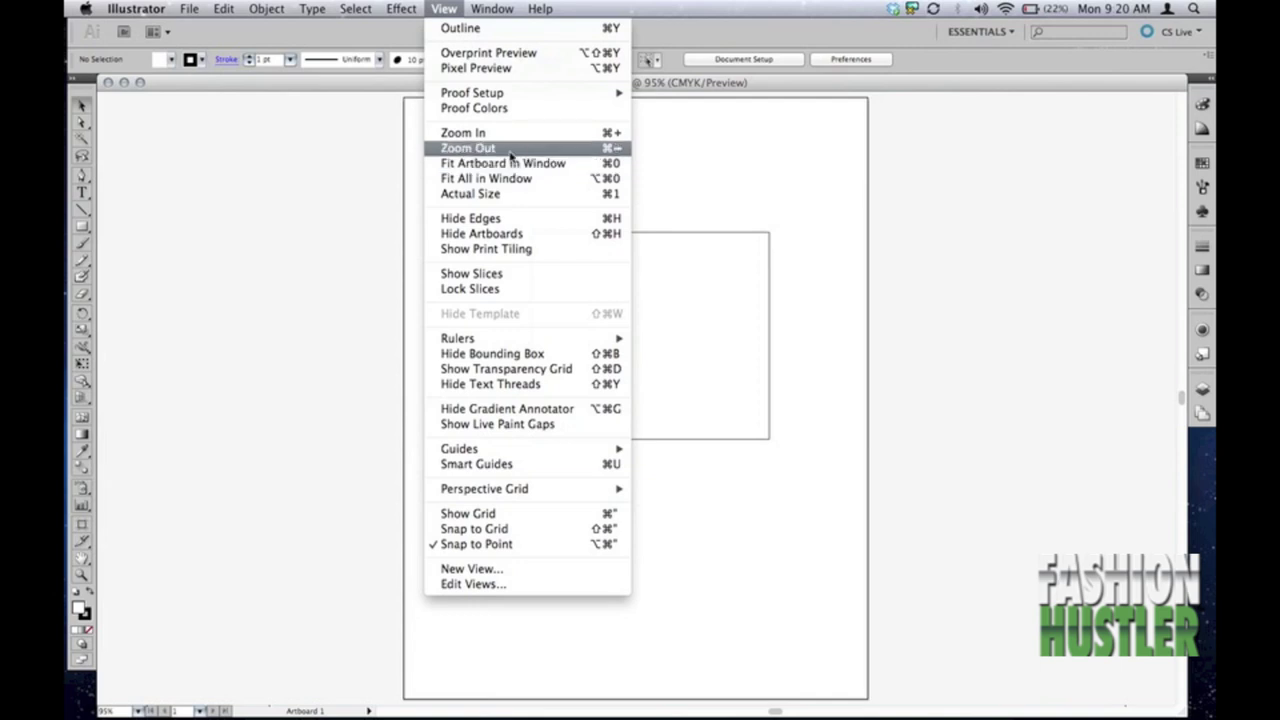
{"action": "mouse_move", "coordinate": [492, 9]}
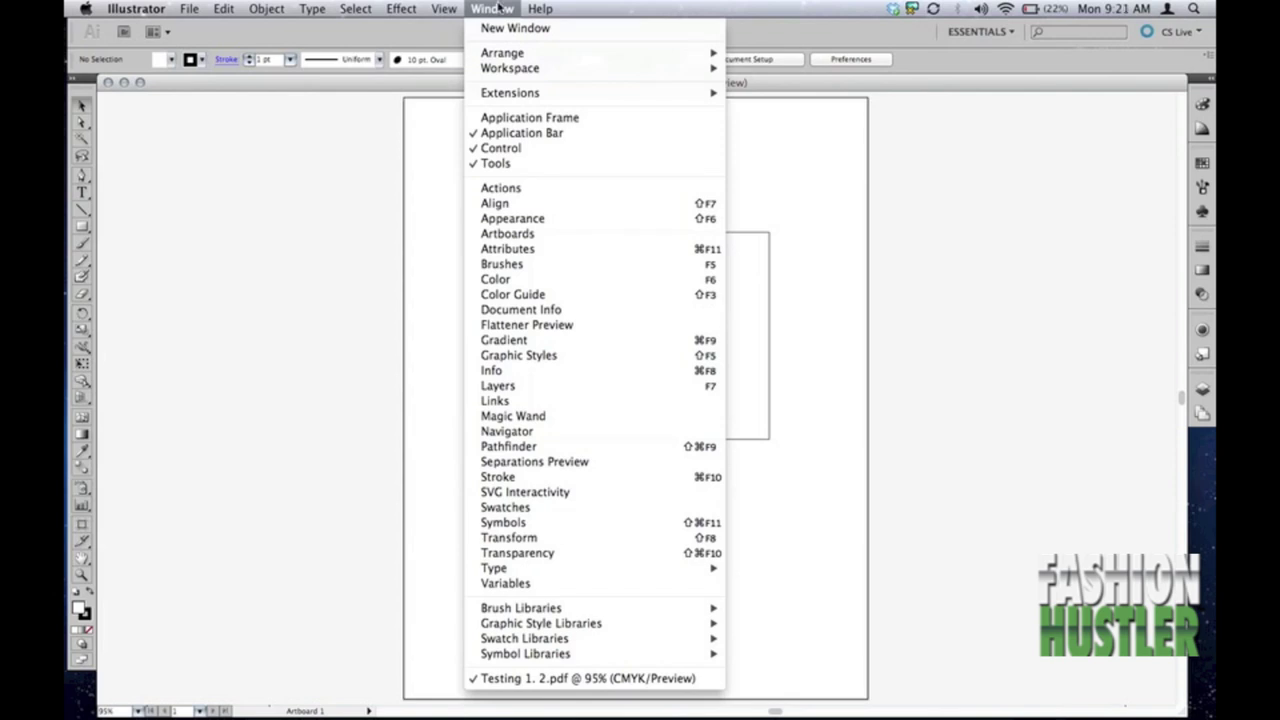
{"action": "mouse_move", "coordinate": [511, 70]}
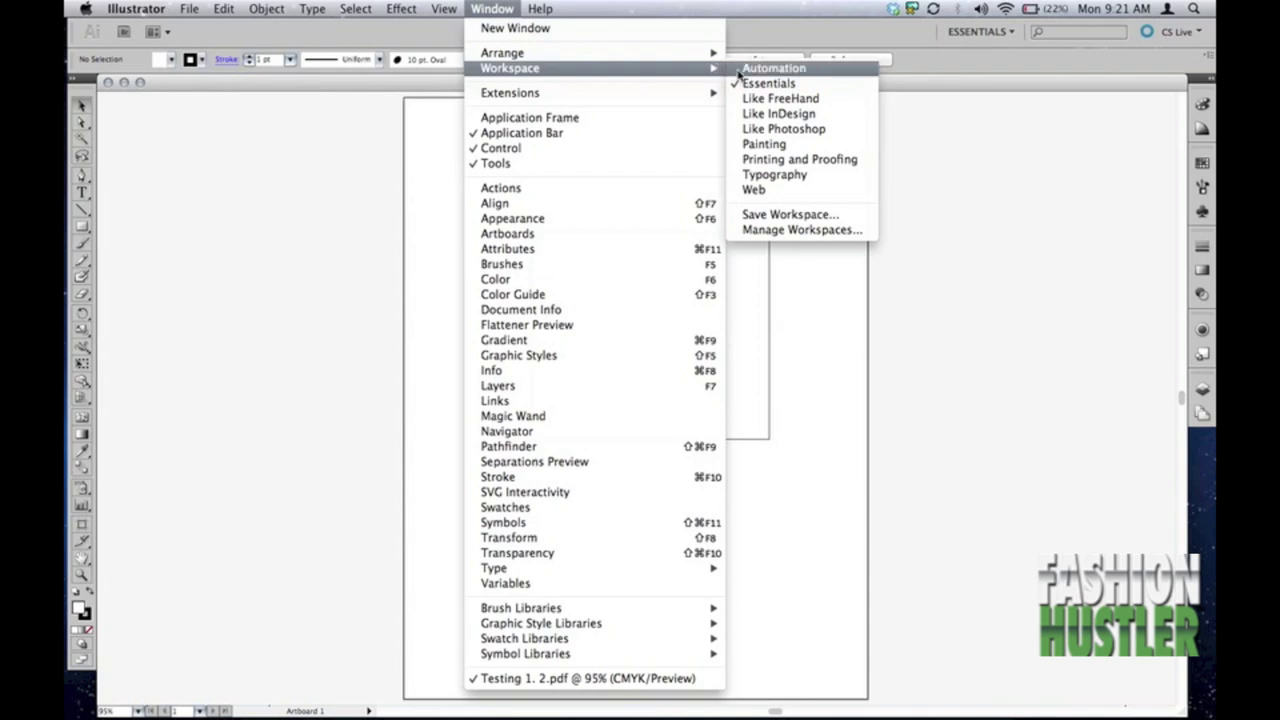
{"action": "left_click", "coordinate": [762, 130]}
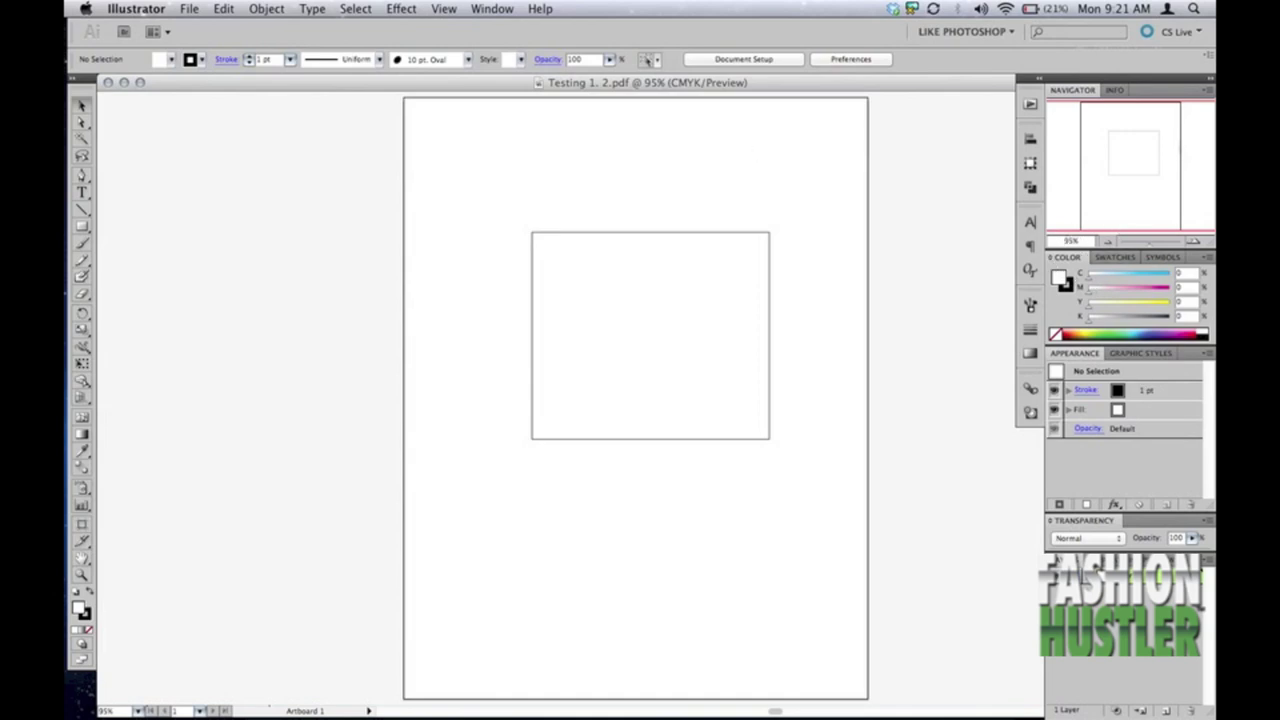
{"action": "left_click", "coordinate": [492, 8]}
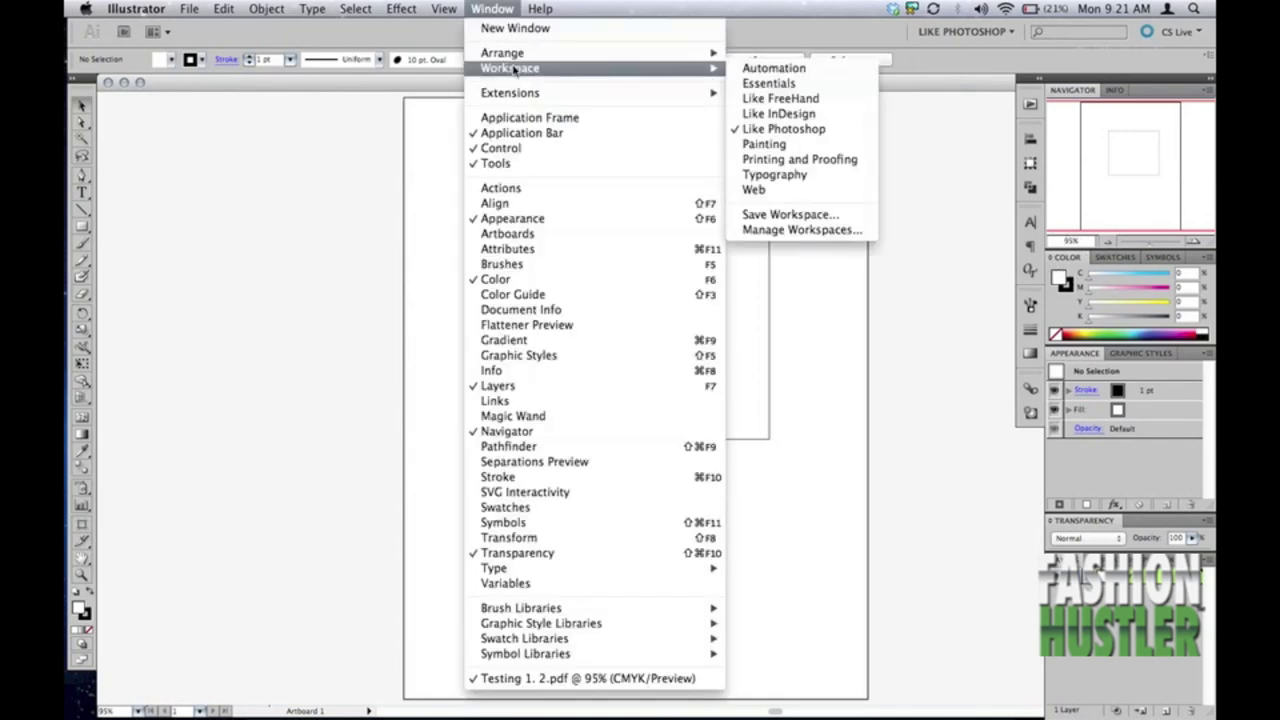
{"action": "left_click", "coordinate": [763, 95]}
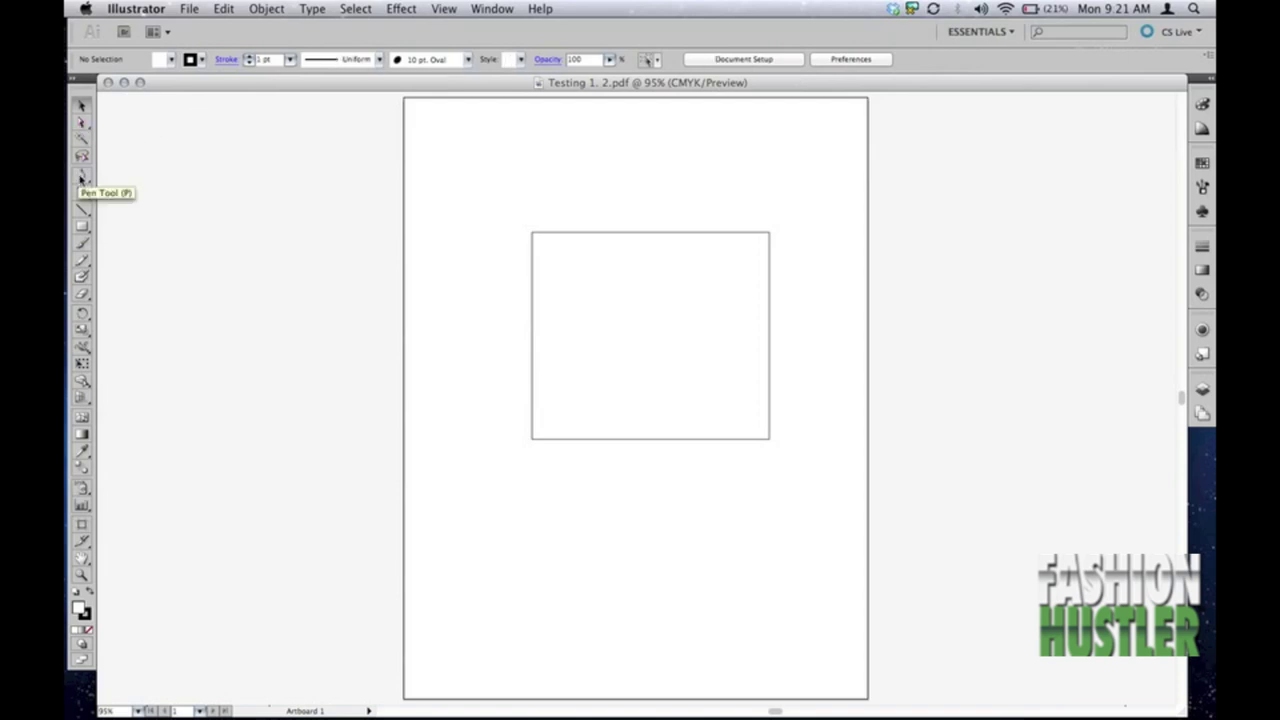
{"action": "left_click", "coordinate": [82, 178]}
{"action": "left_click", "coordinate": [306, 173]}
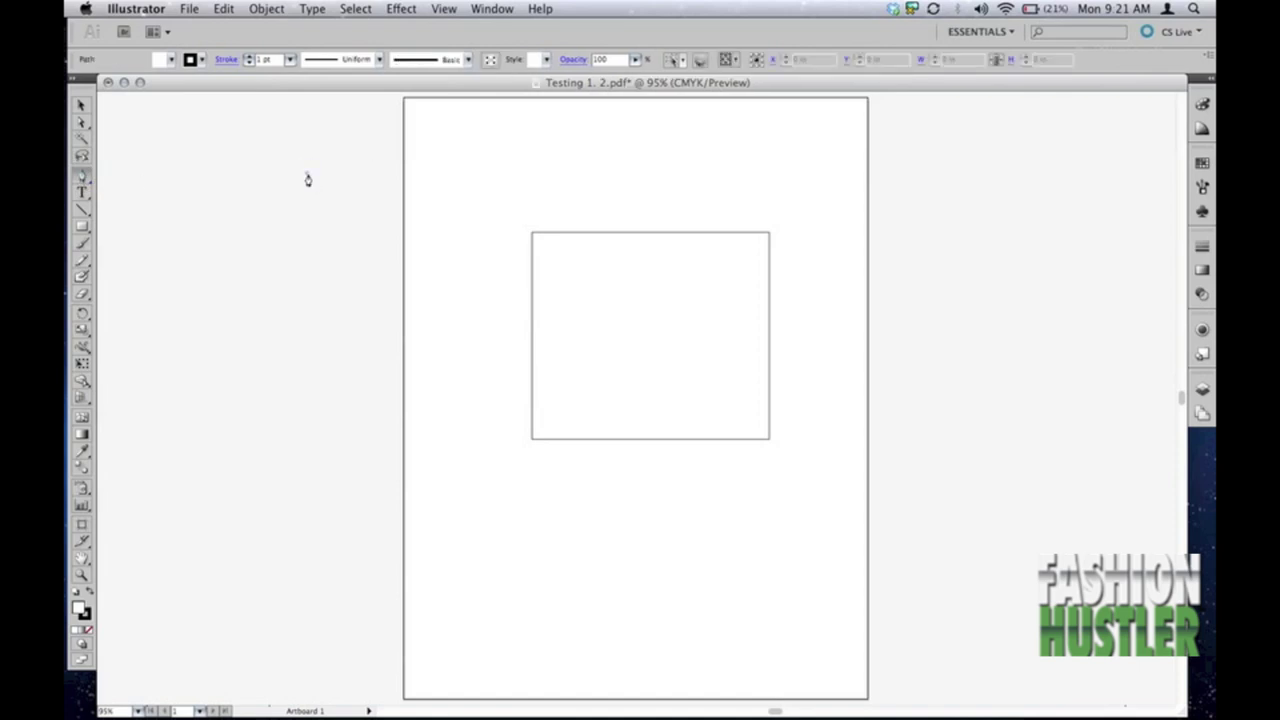
{"action": "left_click", "coordinate": [496, 192]}
{"action": "left_click", "coordinate": [596, 156]}
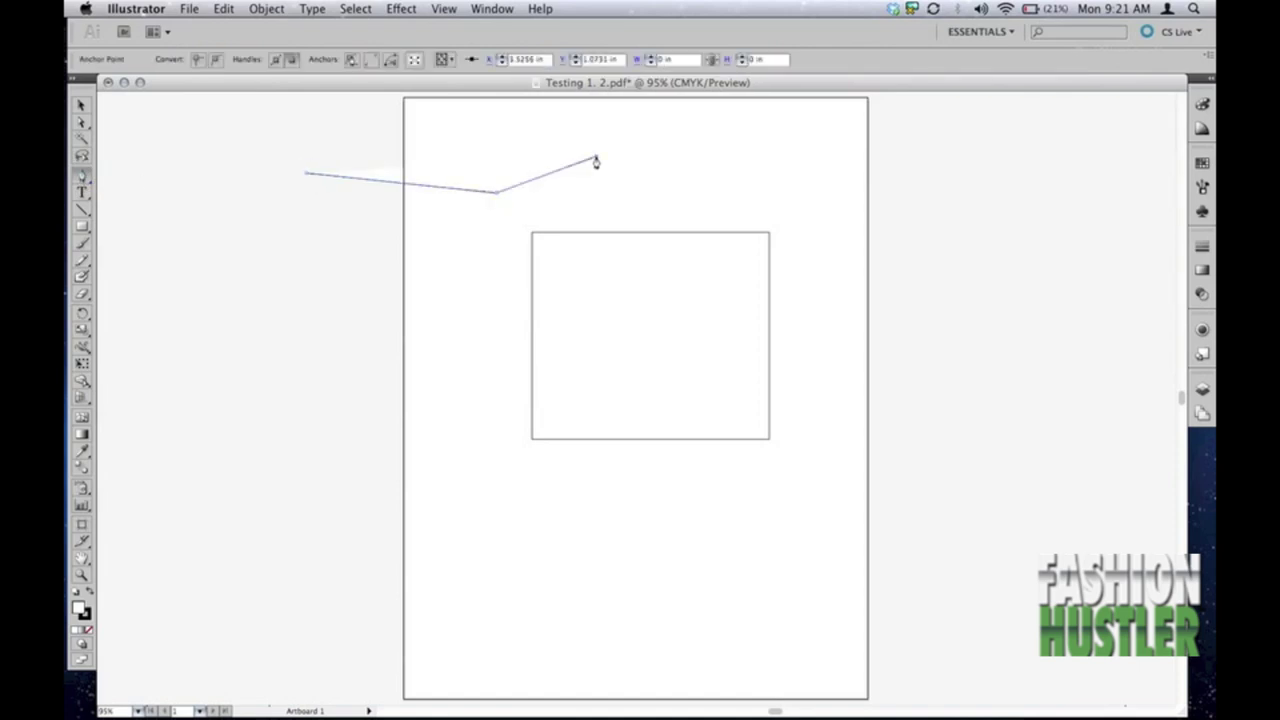
{"action": "left_click", "coordinate": [524, 141]}
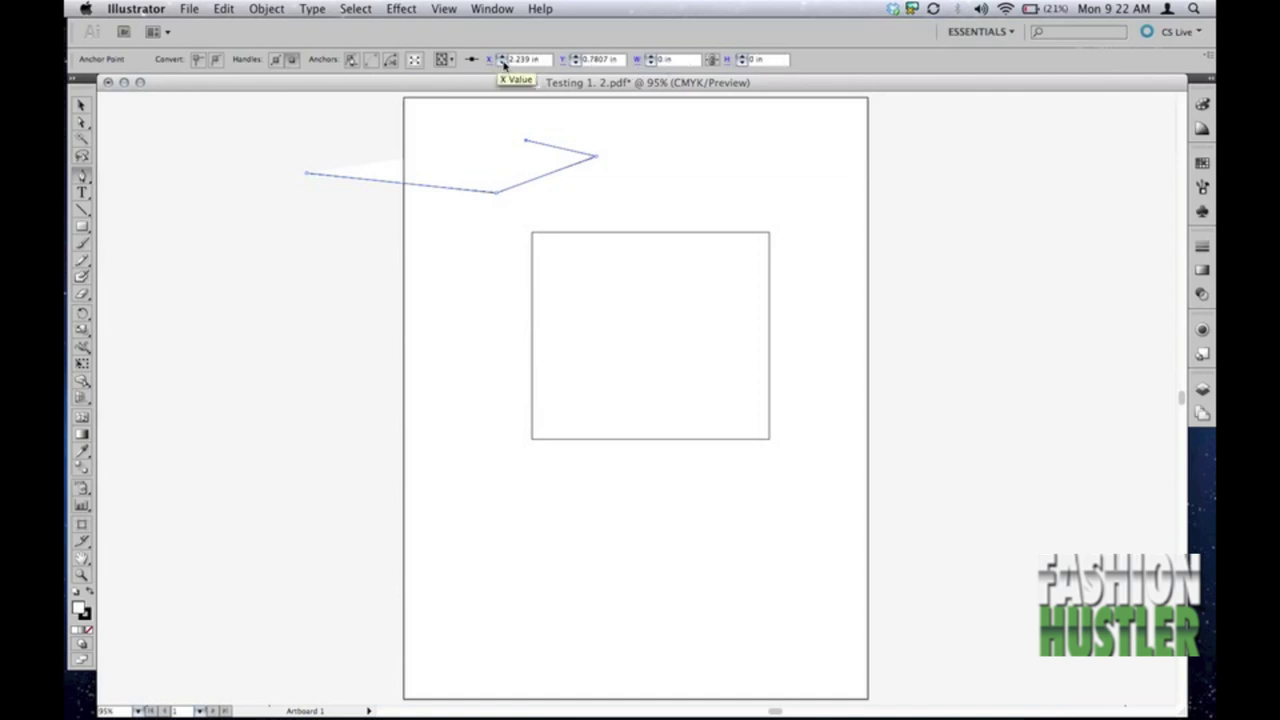
{"action": "left_click", "coordinate": [83, 106]}
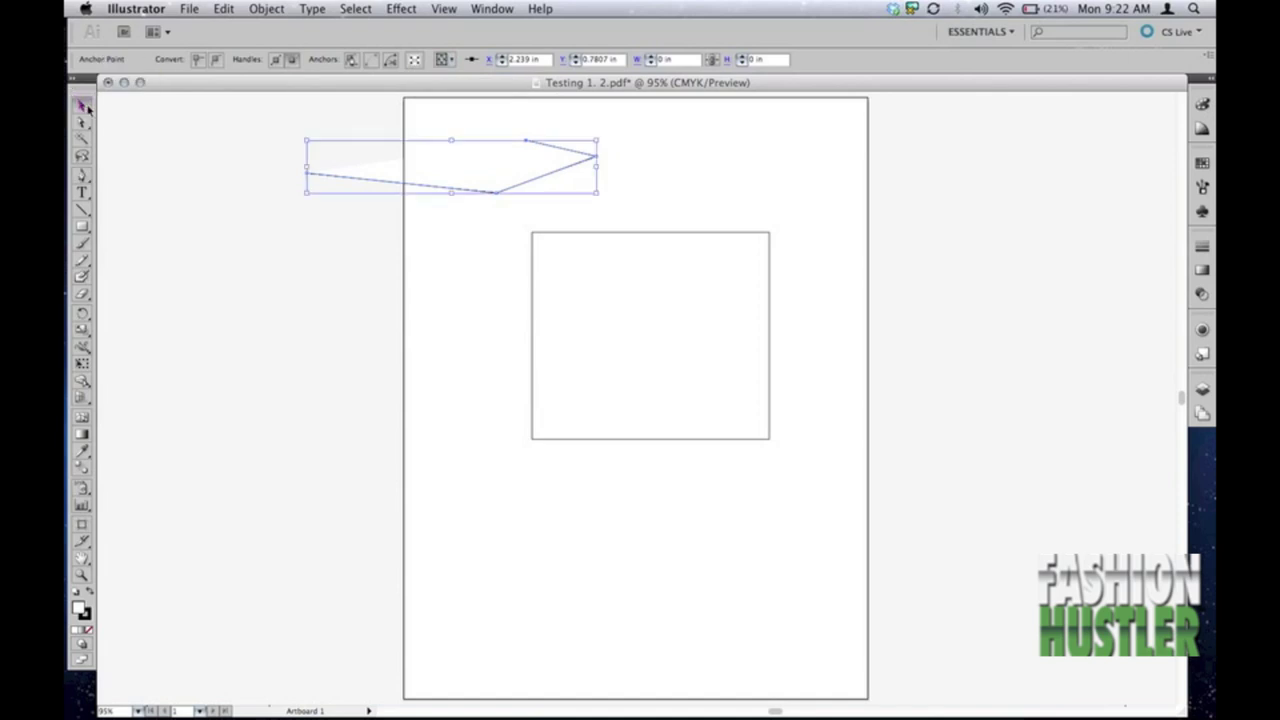
{"action": "left_click", "coordinate": [452, 262]}
{"action": "left_click_drag", "start_coordinate": [459, 181], "coordinate": [460, 225]}
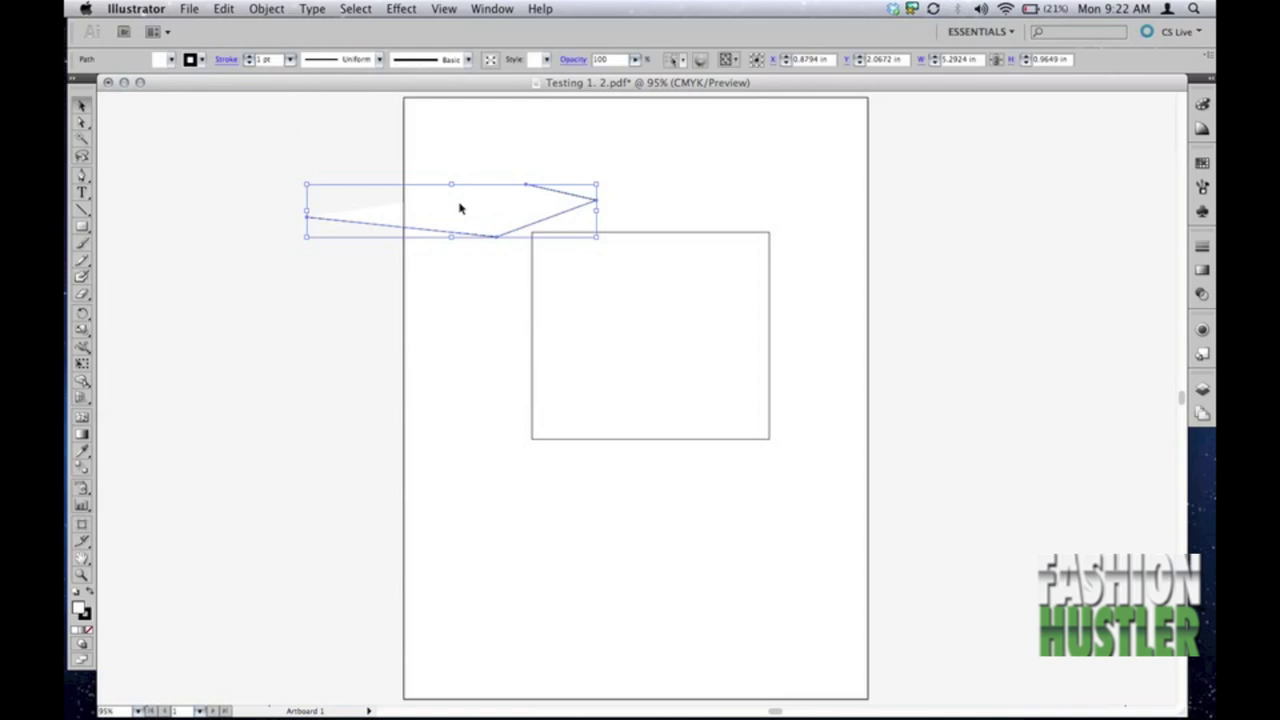
{"action": "left_click", "coordinate": [290, 60]}
{"action": "left_click", "coordinate": [296, 149]}
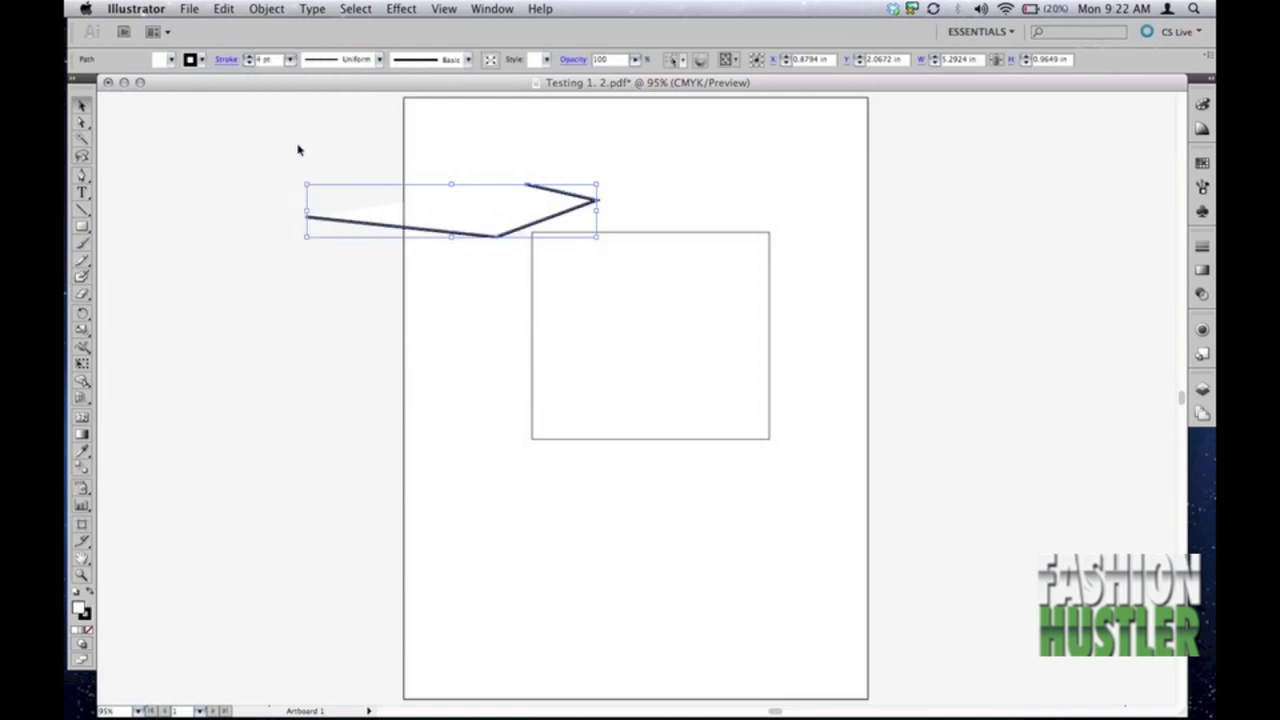
{"action": "left_click", "coordinate": [354, 149]}
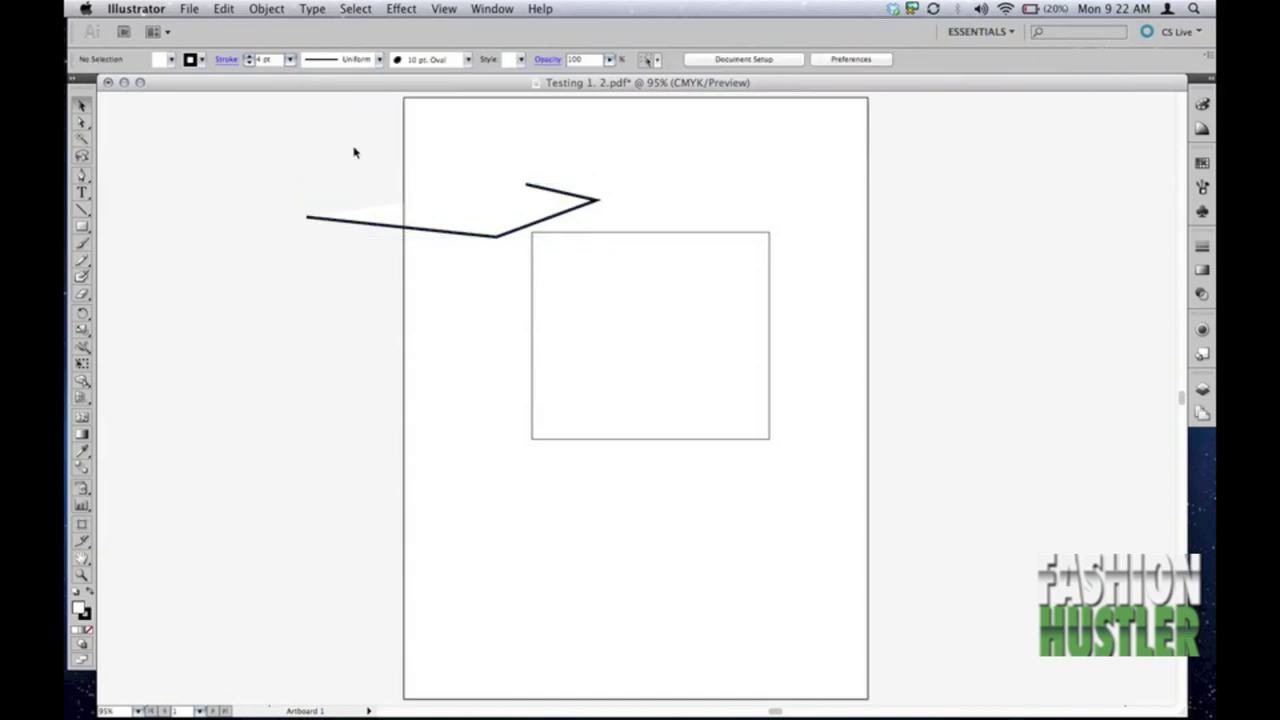
{"action": "left_click", "coordinate": [503, 196]}
{"action": "key", "text": "Delete"}
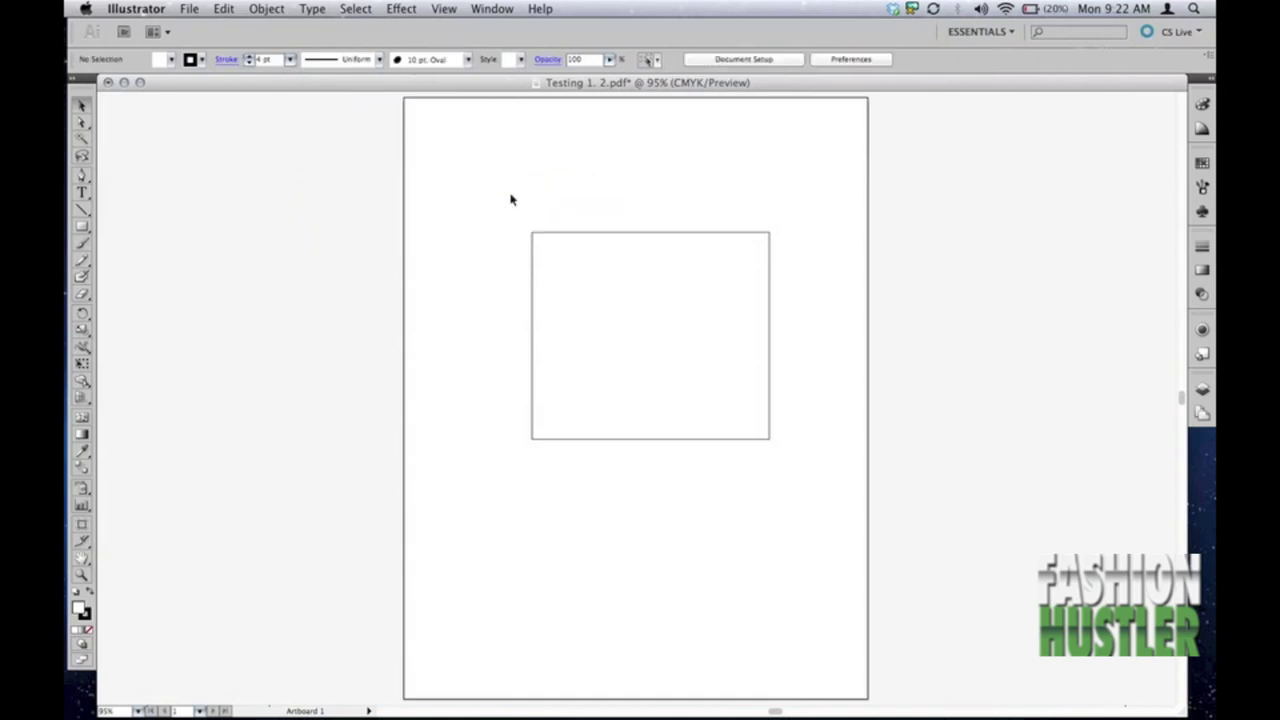
{"action": "left_click", "coordinate": [594, 287]}
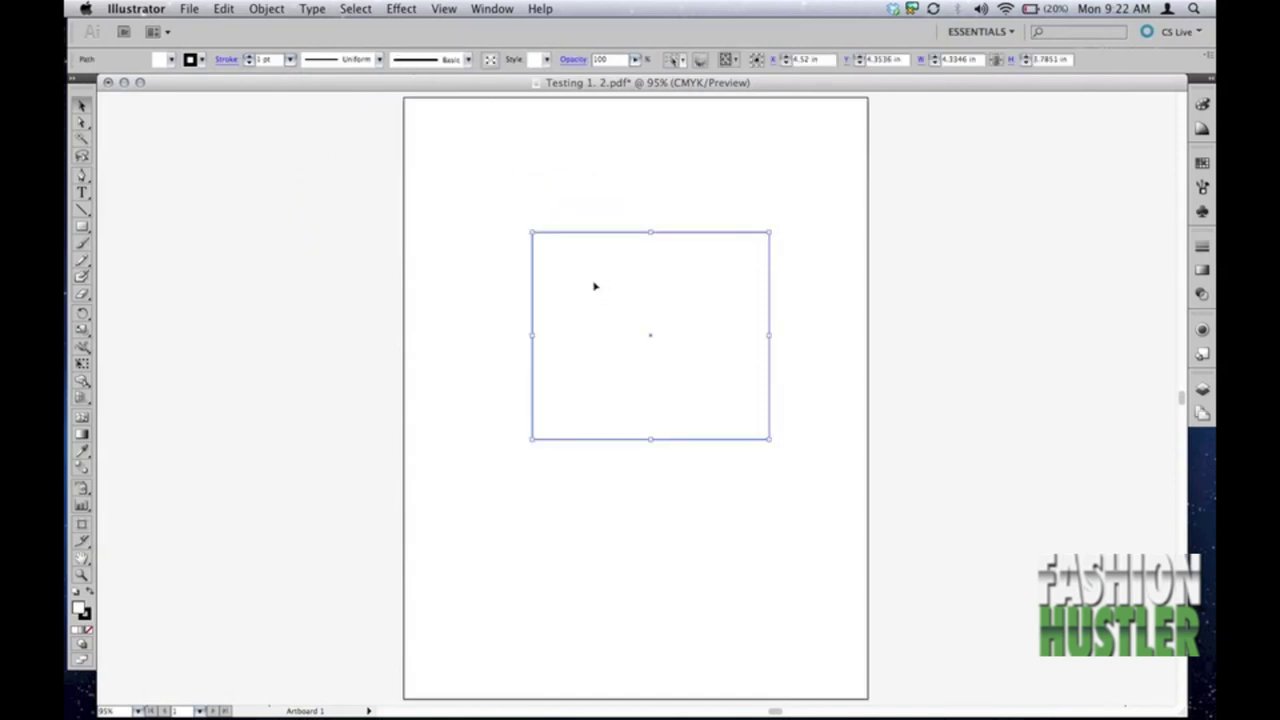
Cancel a first close attempt, then close Testing 1. 2.pdf via File > Close choosing Don't Save.
{"action": "left_click", "coordinate": [109, 83]}
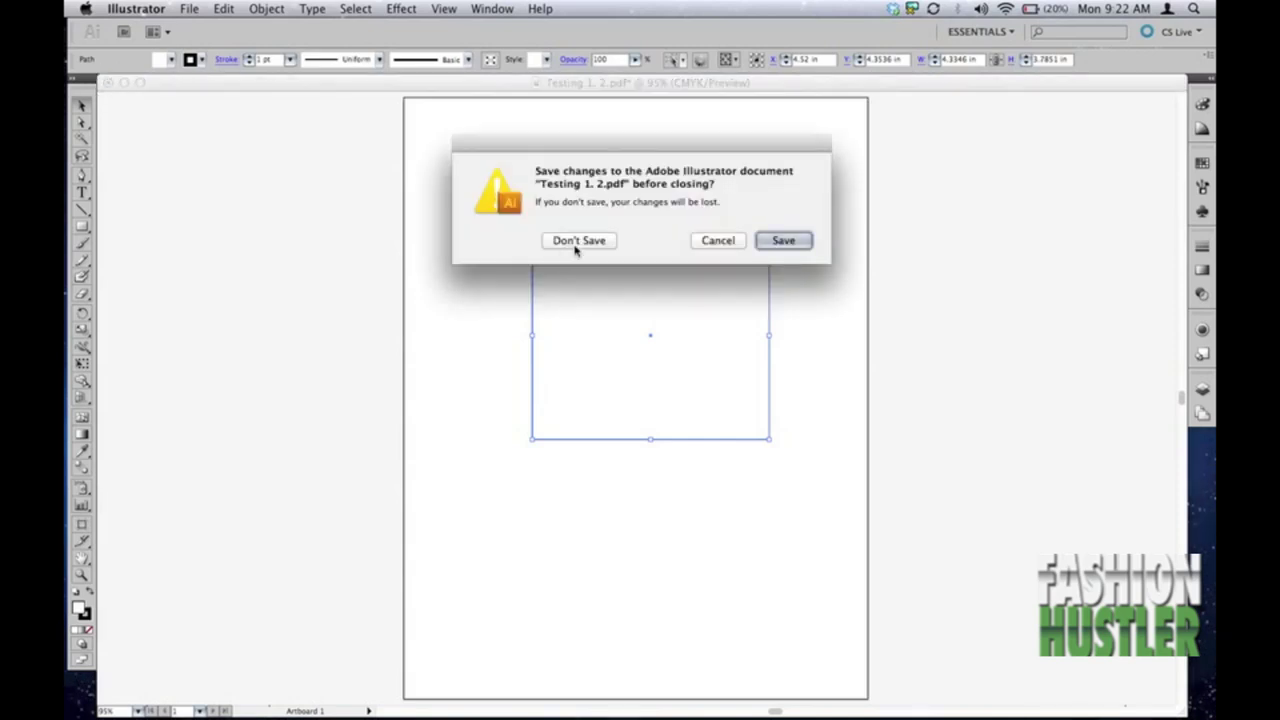
{"action": "left_click", "coordinate": [735, 243]}
{"action": "left_click", "coordinate": [190, 9]}
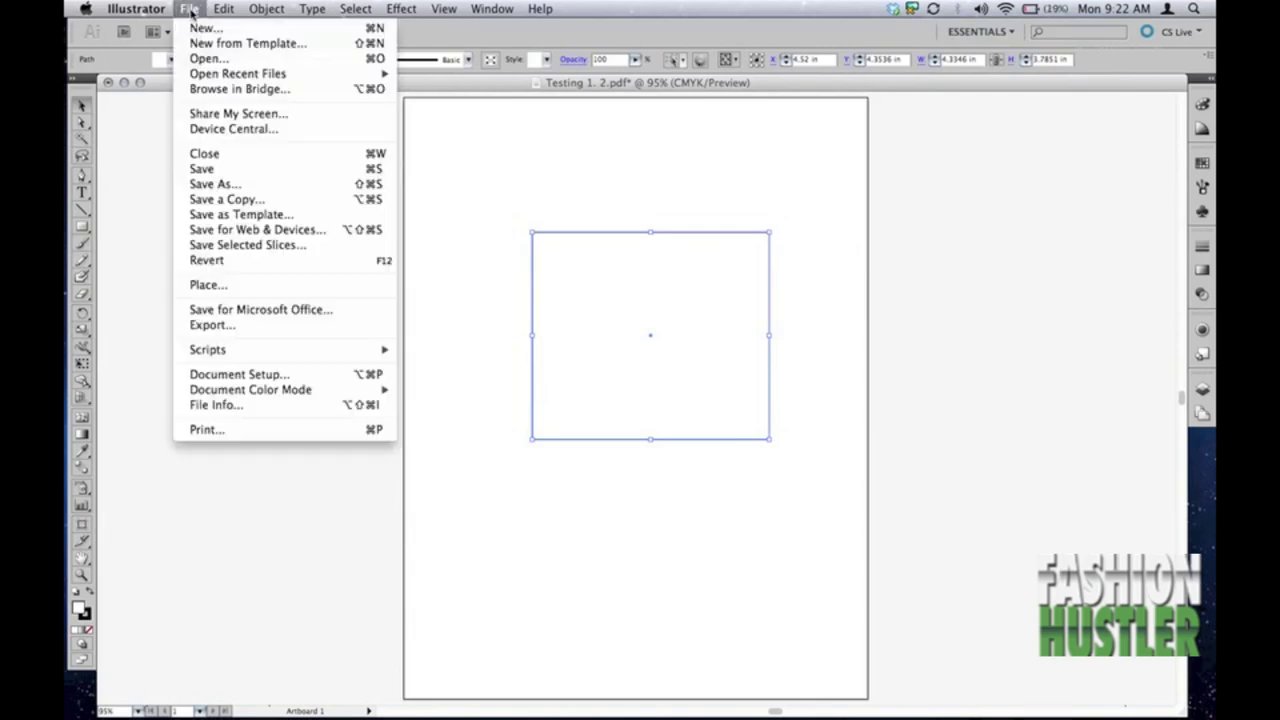
{"action": "left_click", "coordinate": [205, 155]}
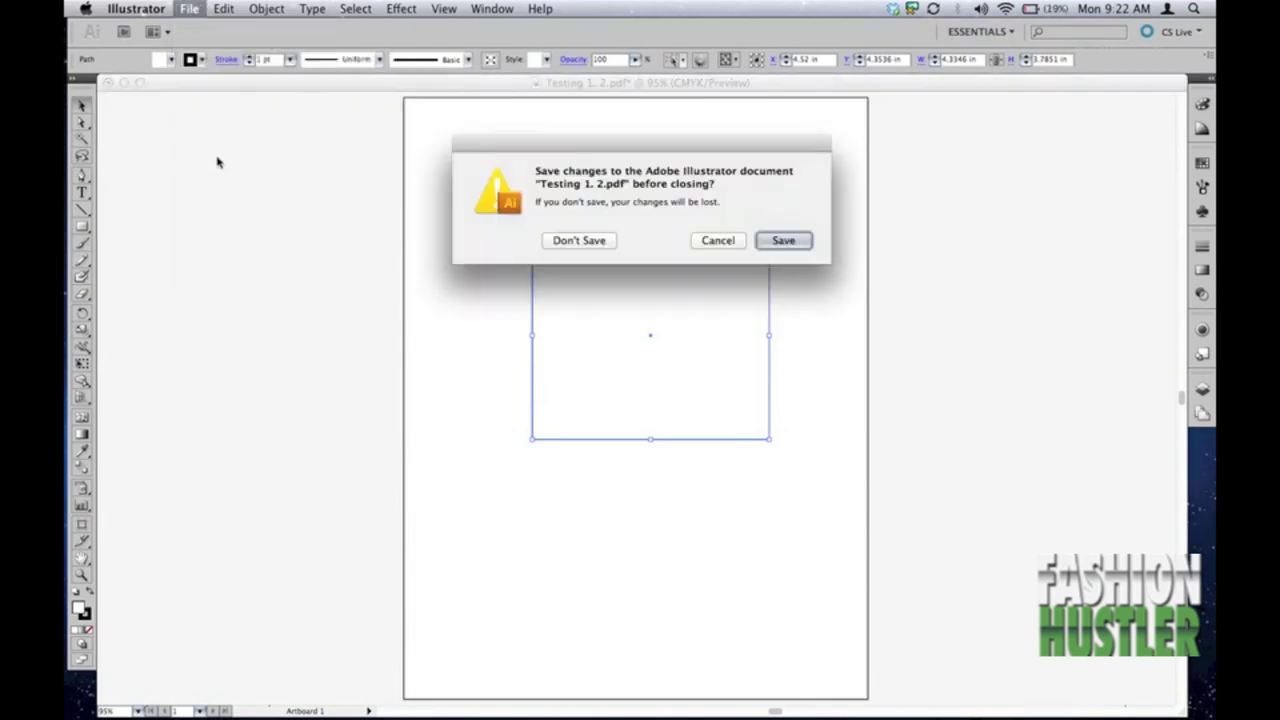
{"action": "left_click", "coordinate": [577, 236]}
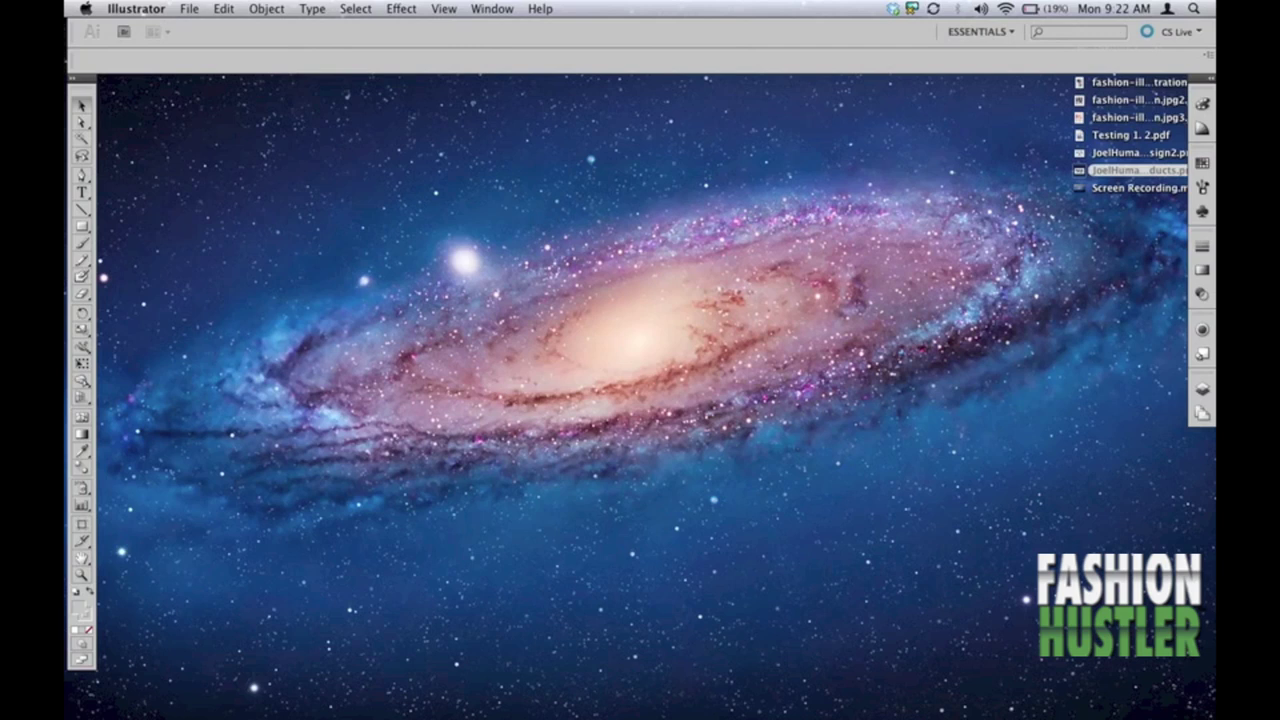
Choose Quit Illustrator from the Illustrator menu.
{"action": "left_click", "coordinate": [136, 9]}
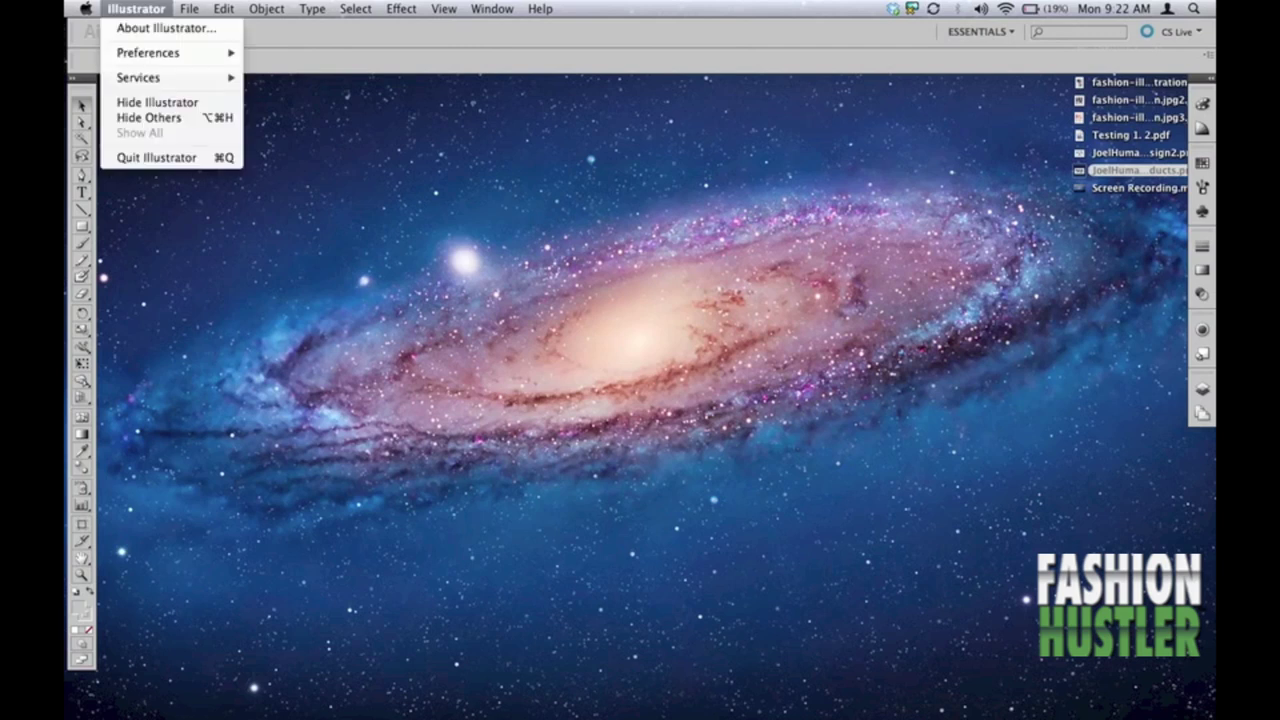
{"action": "left_click", "coordinate": [157, 158]}
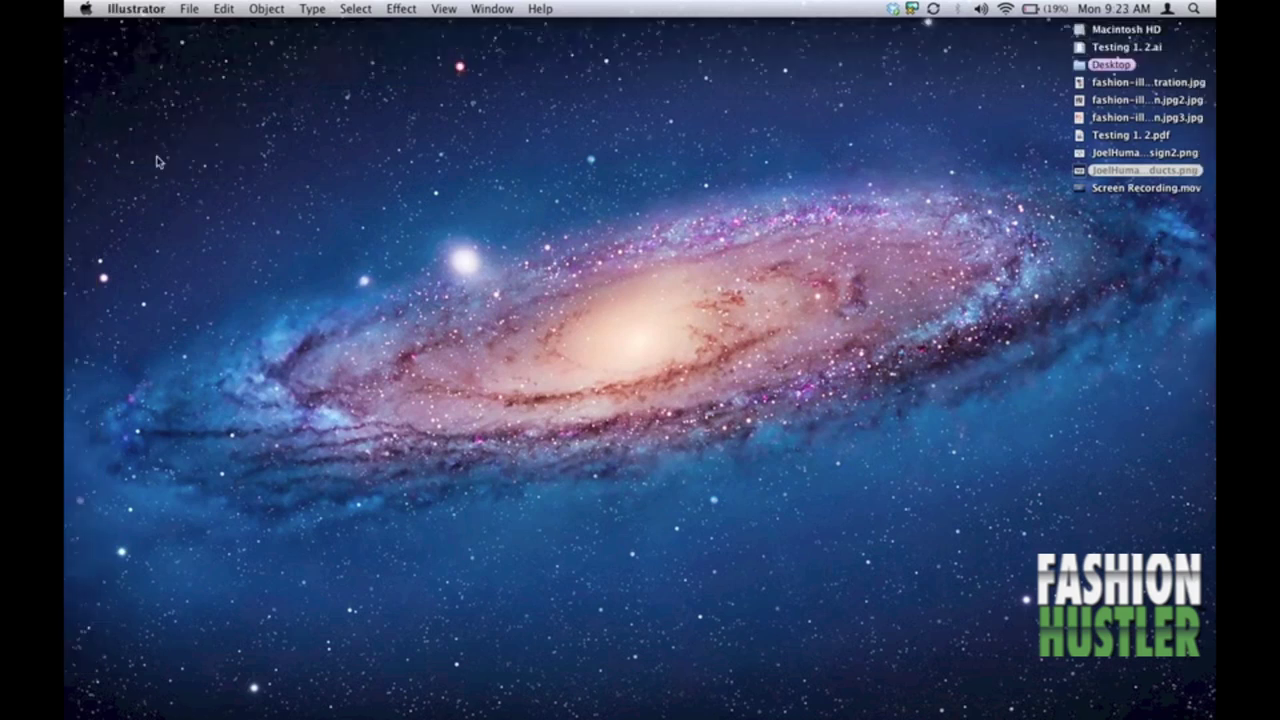